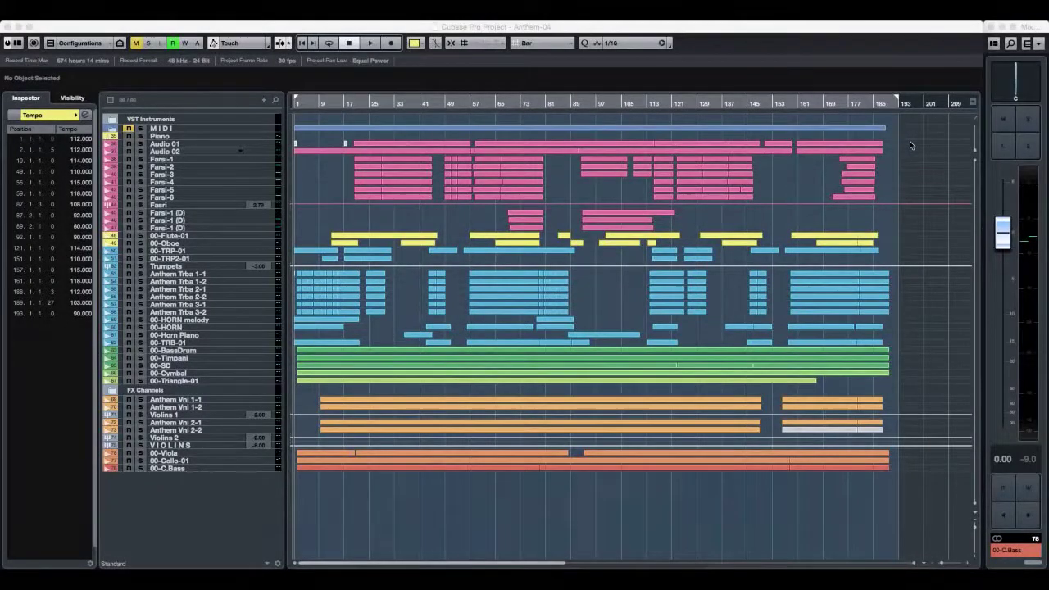
- Highlight the vocal, woodwind, brass, percussion and string events of the arrangement, one instrument group at a time, and clear the selection
drag(910, 145, 298, 230)
click(329, 191)
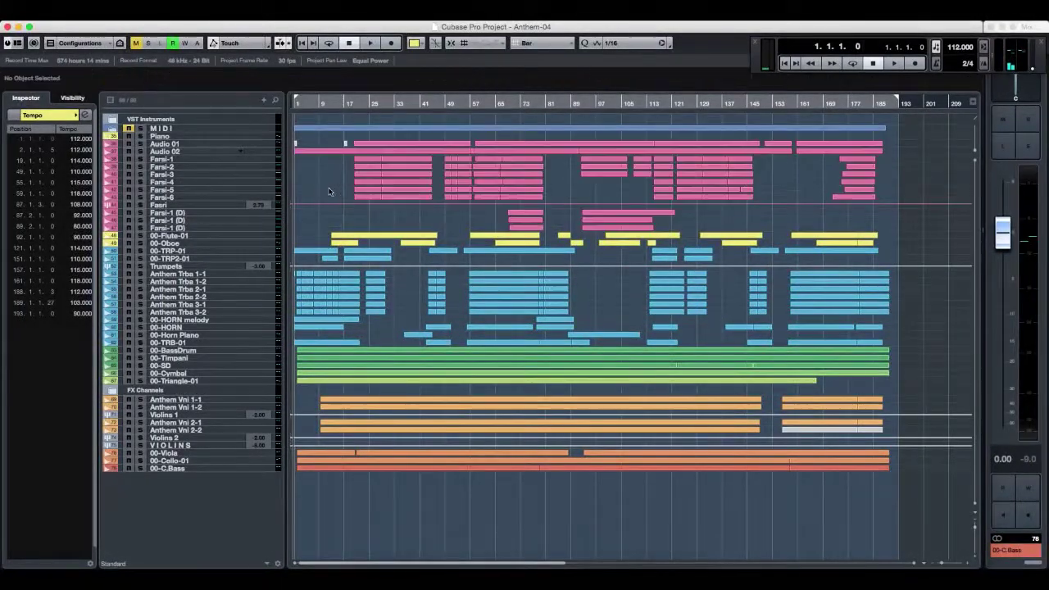
drag(900, 237, 301, 245)
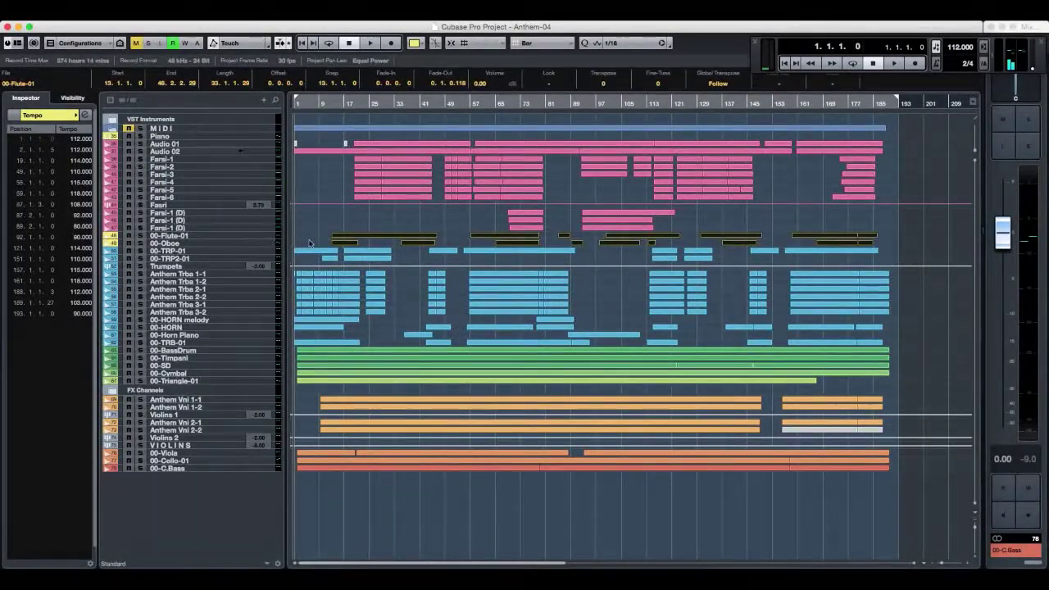
click(909, 254)
drag(869, 273, 297, 342)
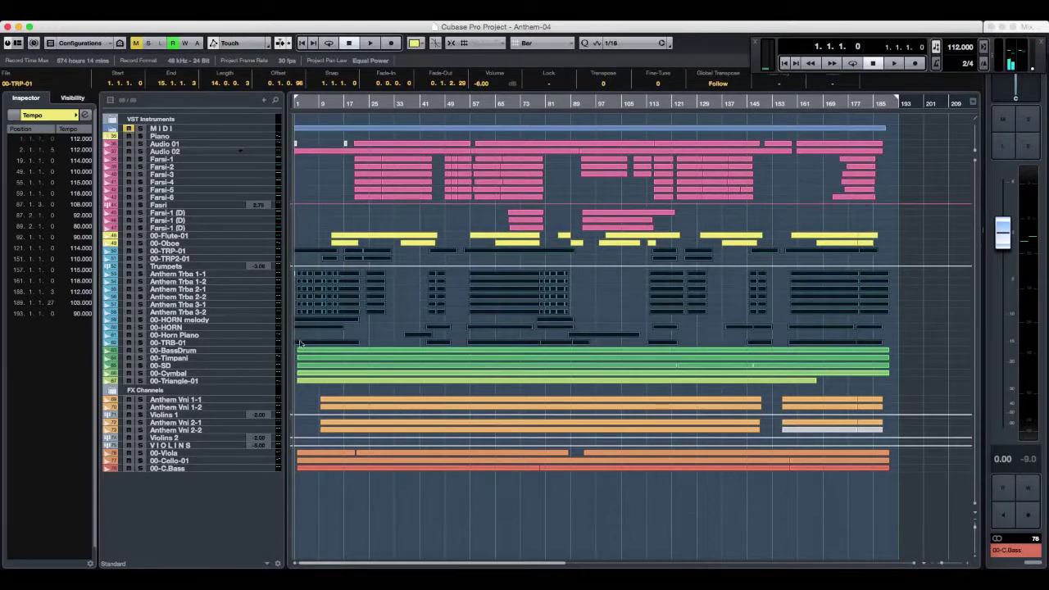
click(403, 320)
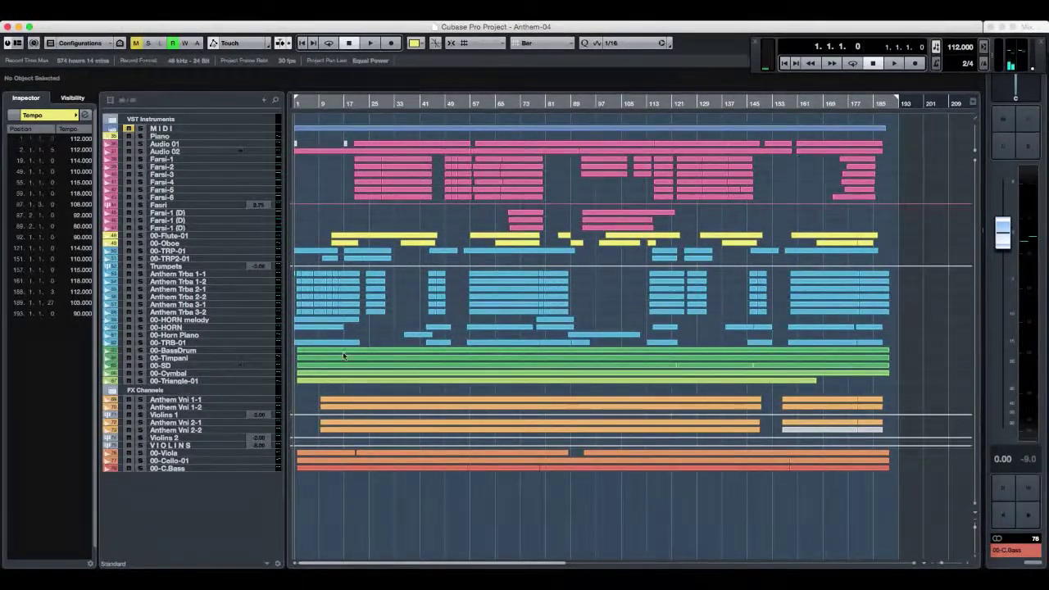
drag(377, 381, 369, 380)
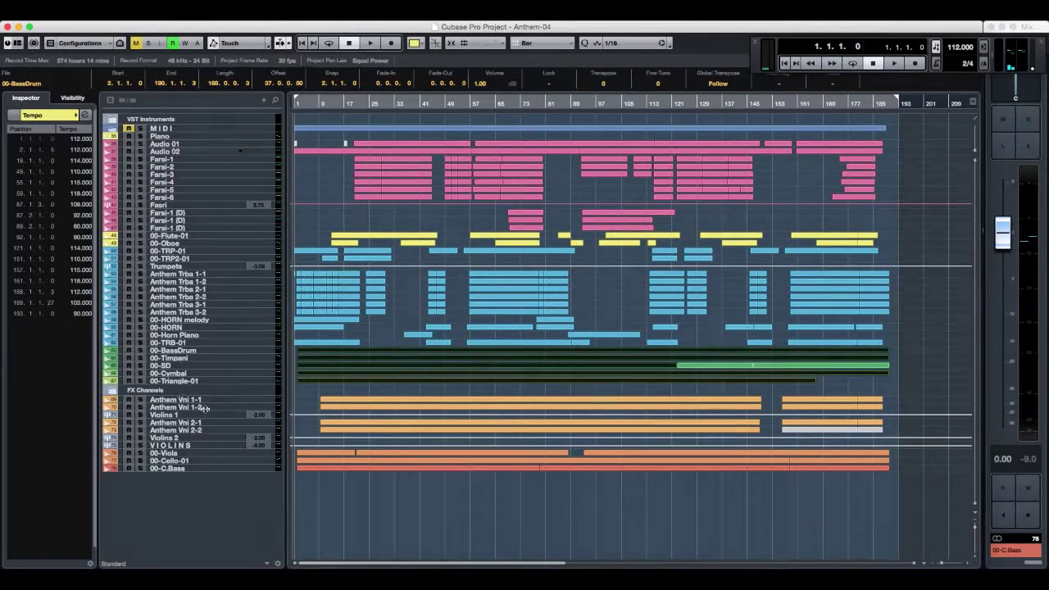
drag(902, 399, 344, 487)
click(351, 487)
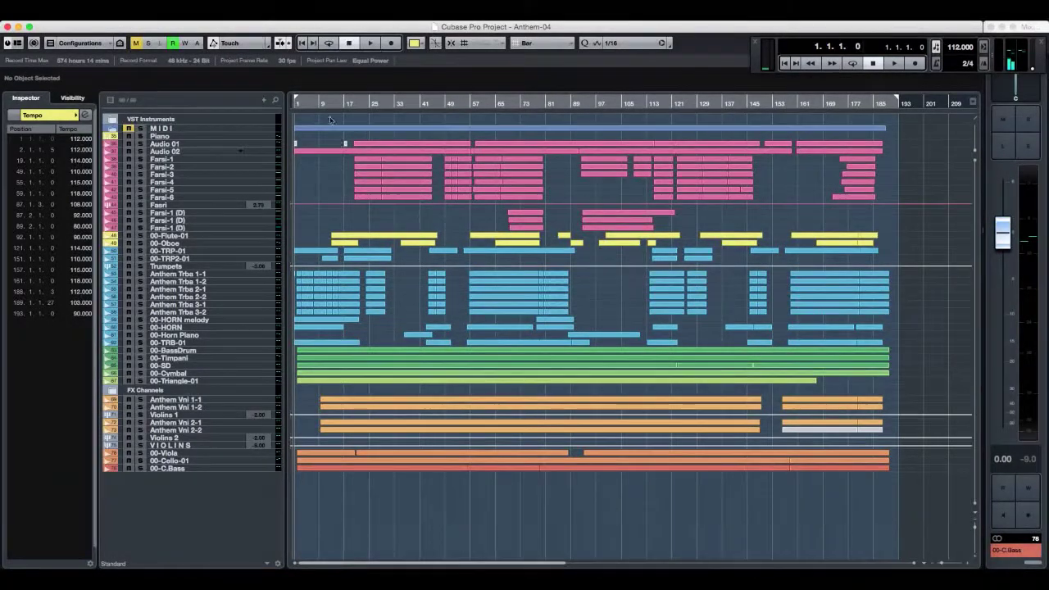
- Start playback from bar 1 with the timeline zoomed in on the opening bars
click(287, 104)
click(975, 533)
drag(297, 98, 276, 105)
key(h)
key(h)
key(h)
key(space)
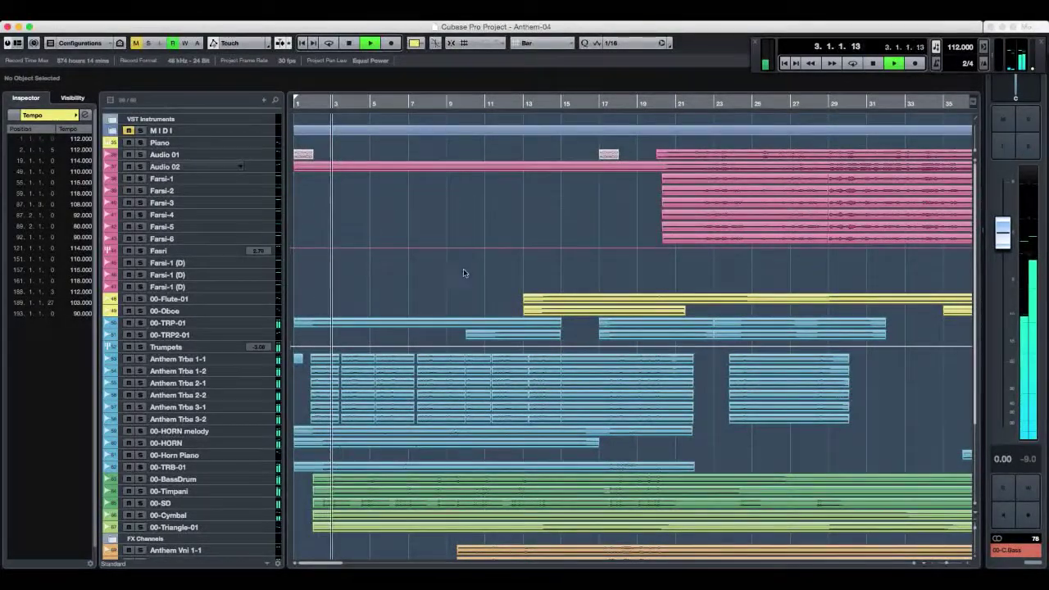
- Follow the playback on the brass tracks with enlarged track heights and stop it at about bar 15
scroll(466, 275, down, 4)
scroll(466, 275, down, 2)
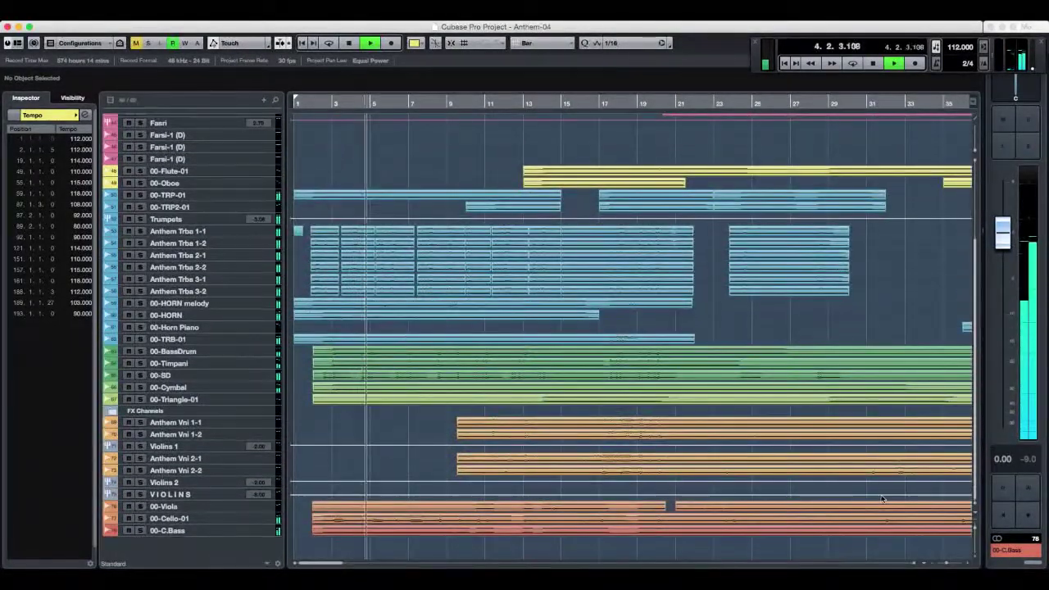
click(975, 531)
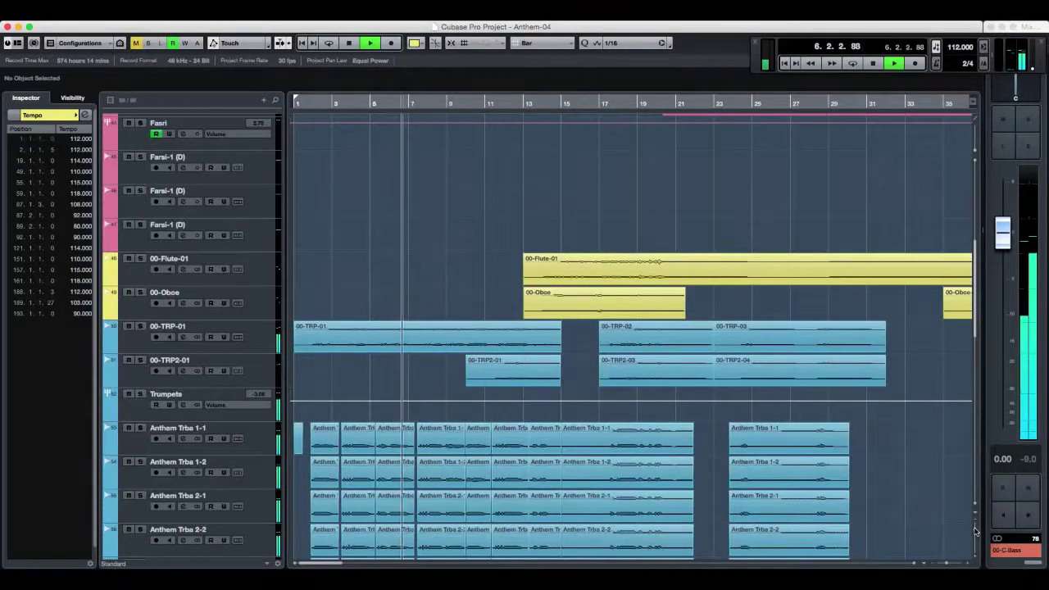
click(975, 531)
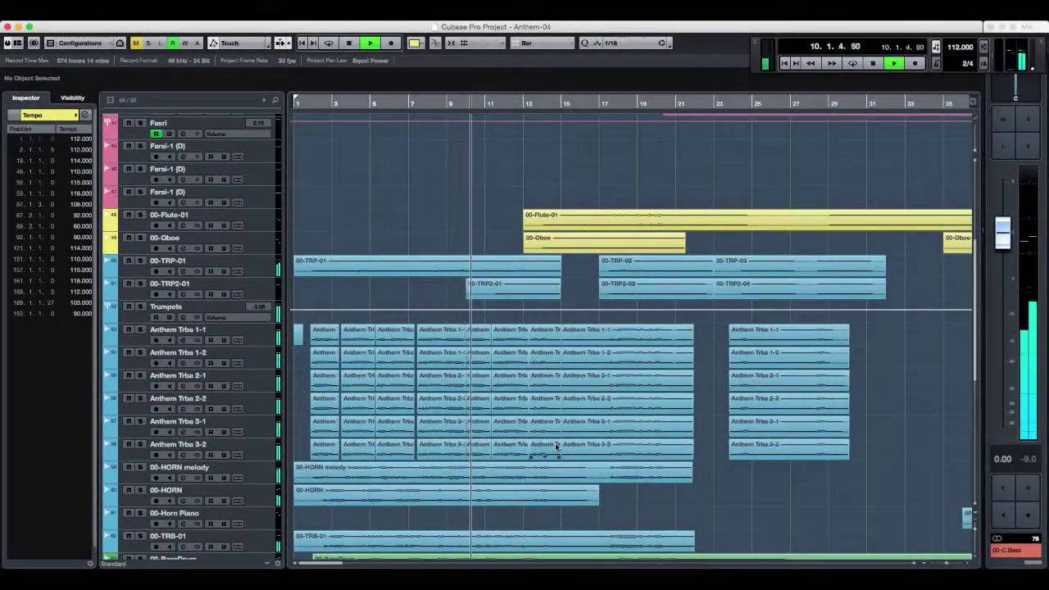
scroll(710, 450, down, 2)
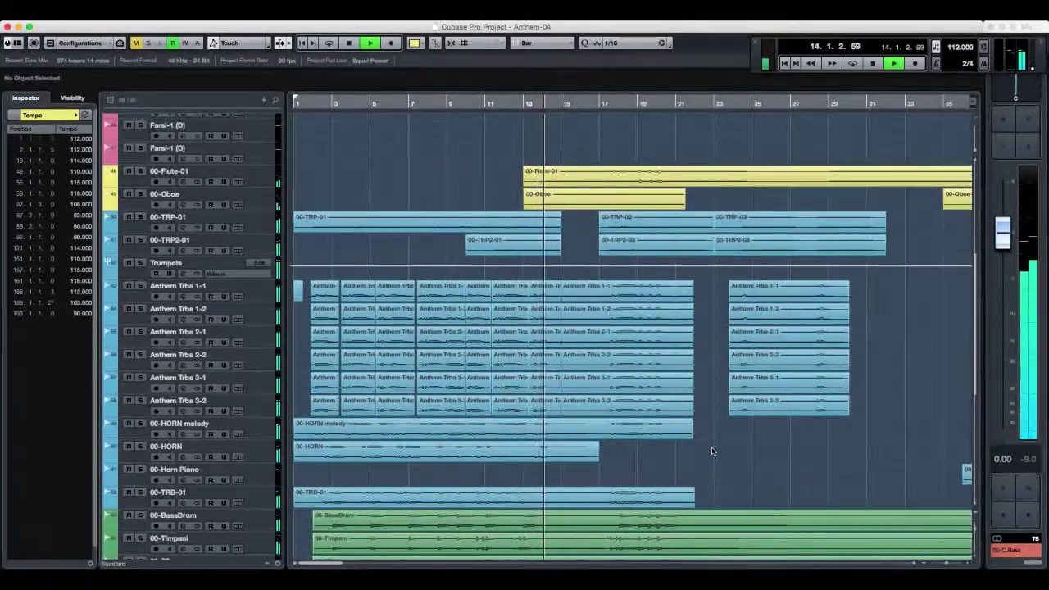
key(space)
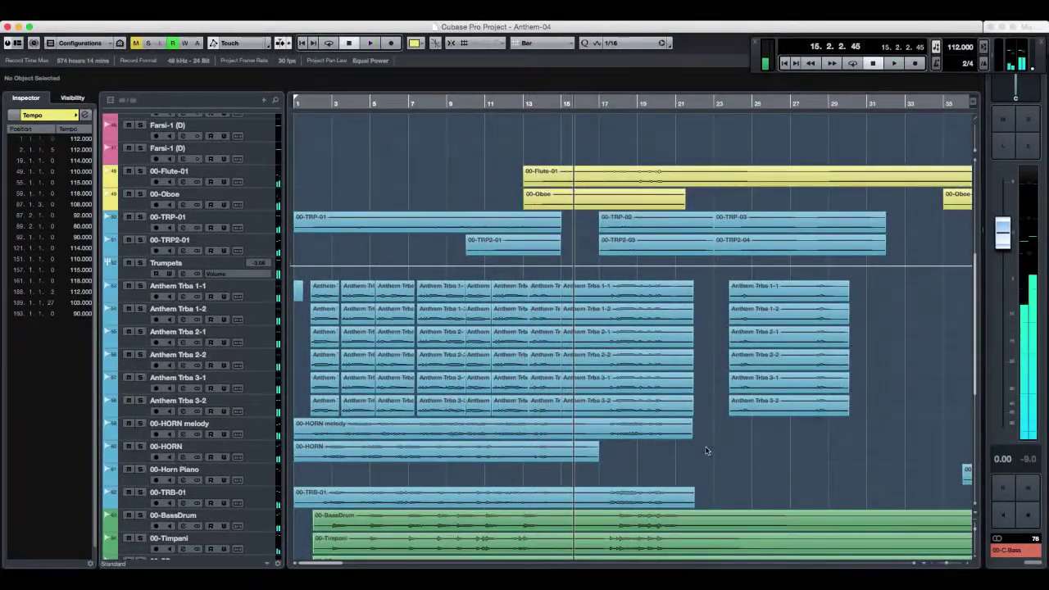
- Mute the opening trumpet, Anthem Trba, horn and trombone events with the Mute tool
key(g)
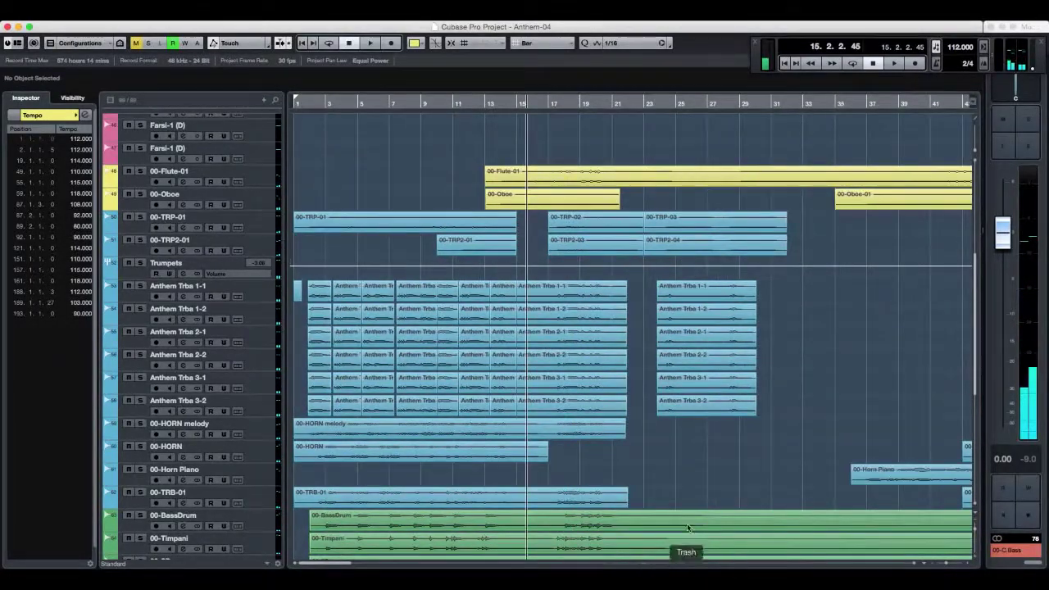
scroll(655, 450, down, 5)
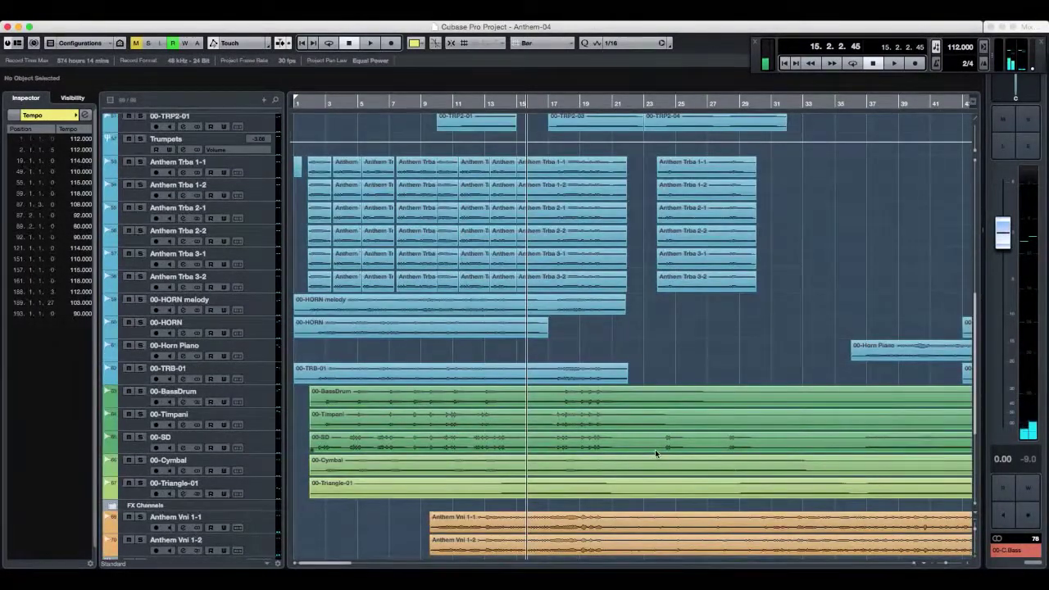
scroll(654, 449, up, 4)
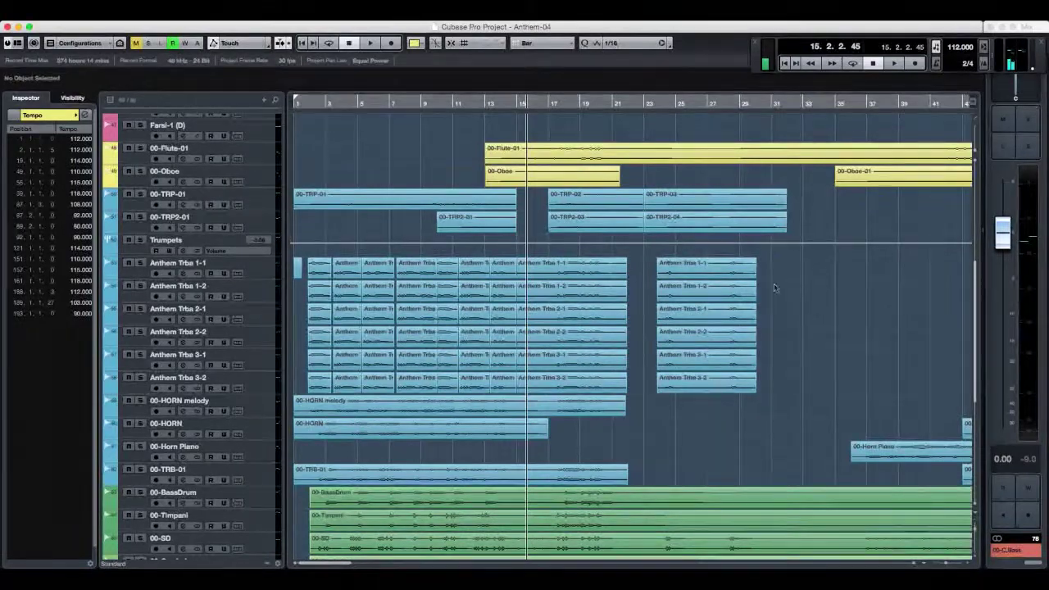
click(948, 564)
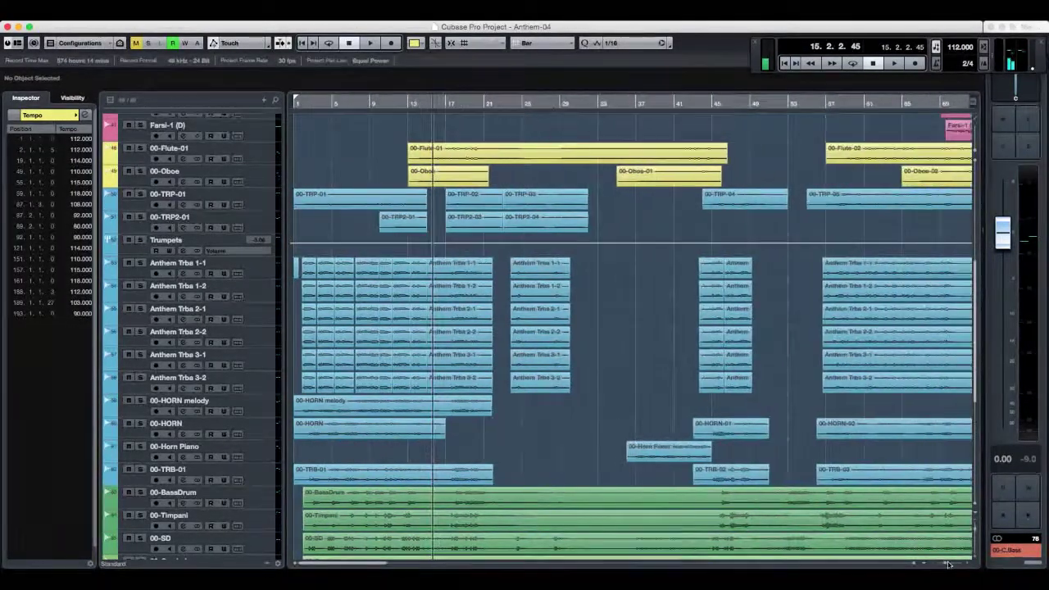
click(948, 564)
click(946, 564)
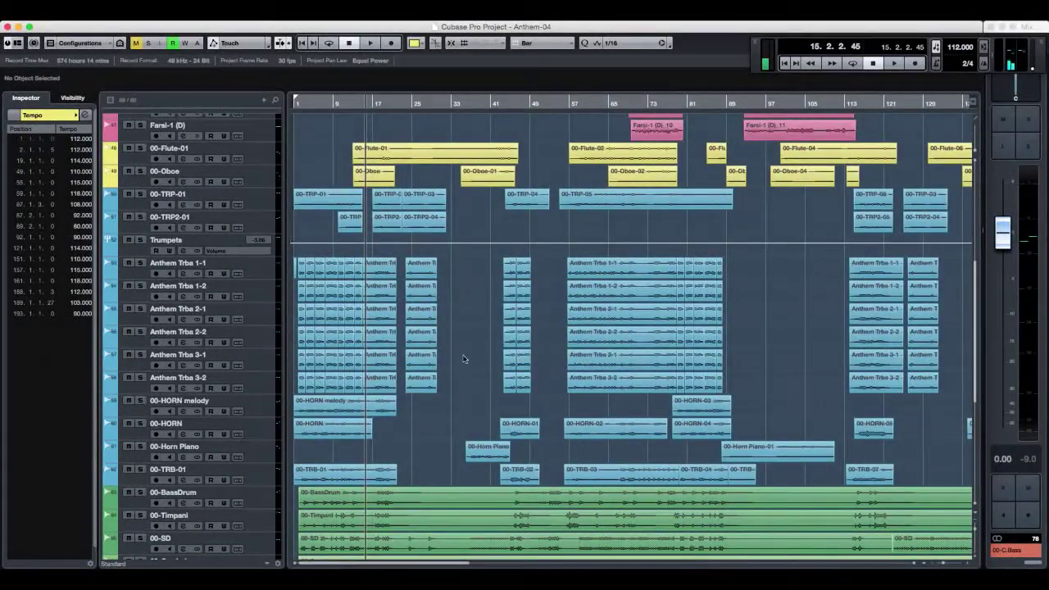
drag(304, 100, 407, 282)
right_click(407, 282)
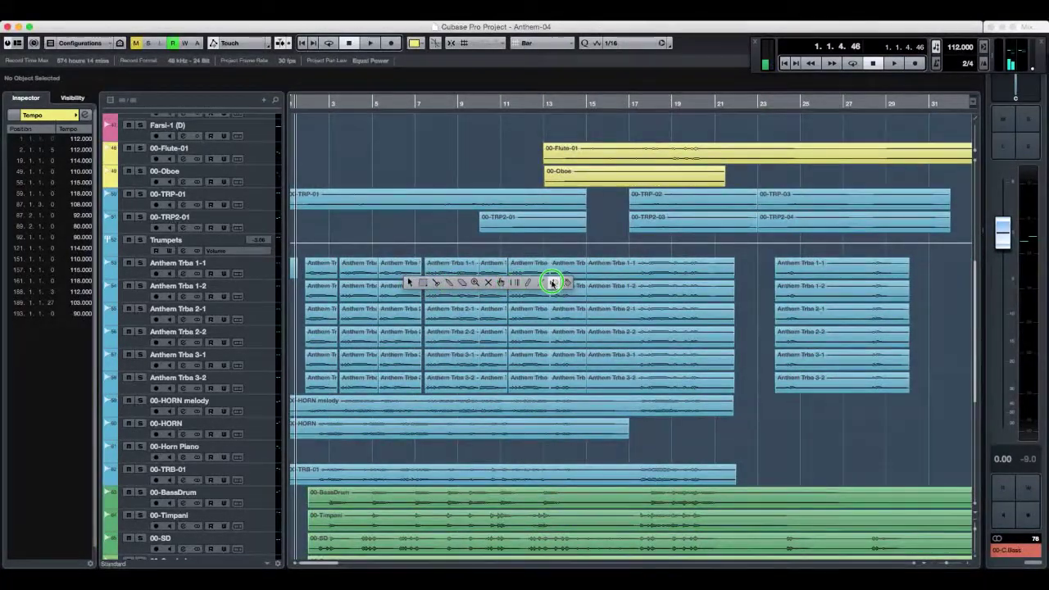
click(488, 283)
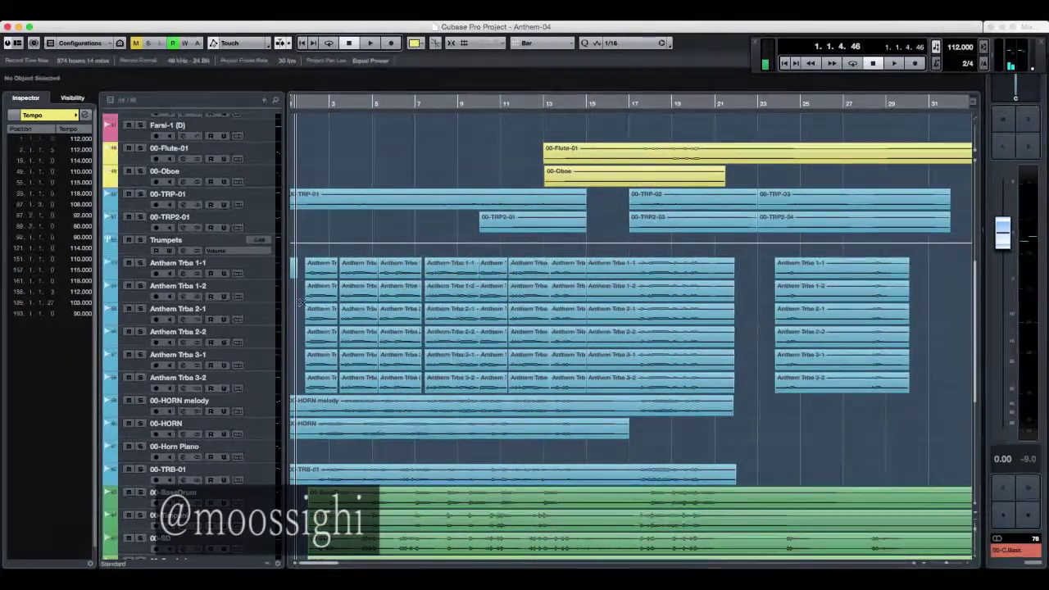
drag(744, 265, 316, 384)
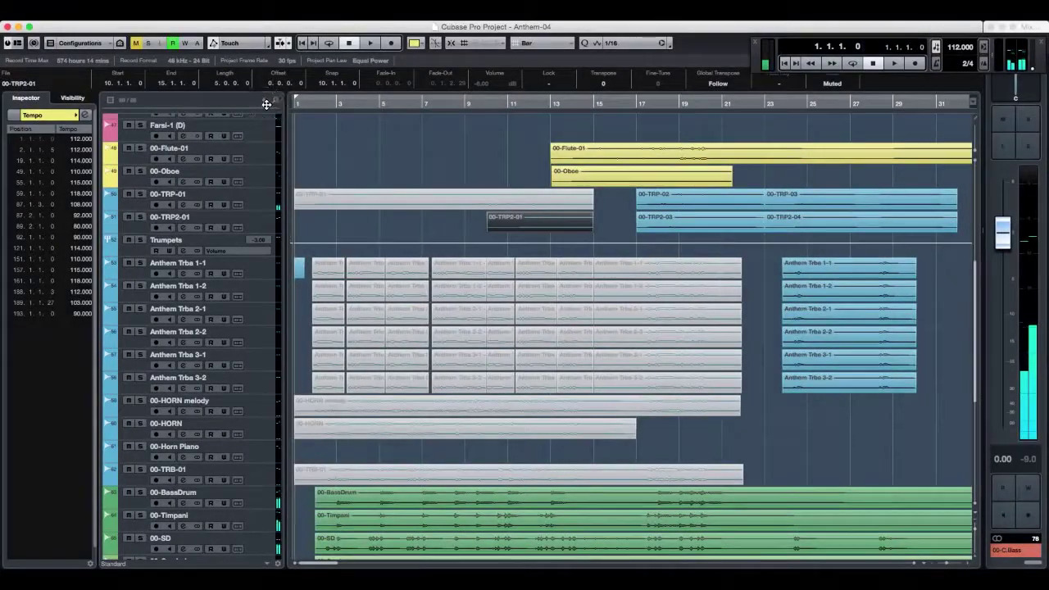
- Unmute the opening 00-TRB-01 event and play the passage from bar 1 to about bar 14
click(287, 106)
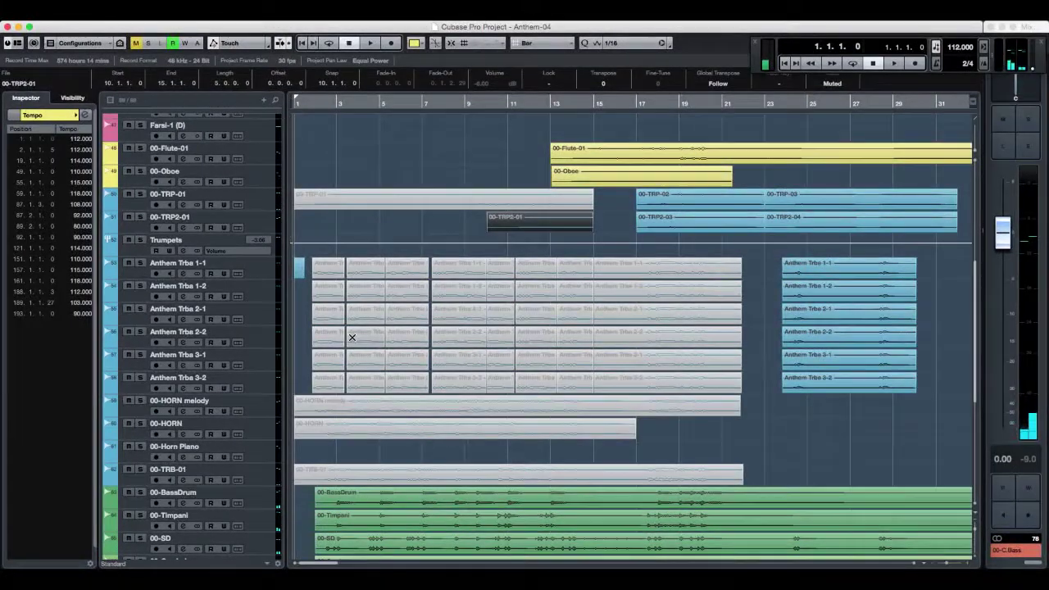
click(355, 469)
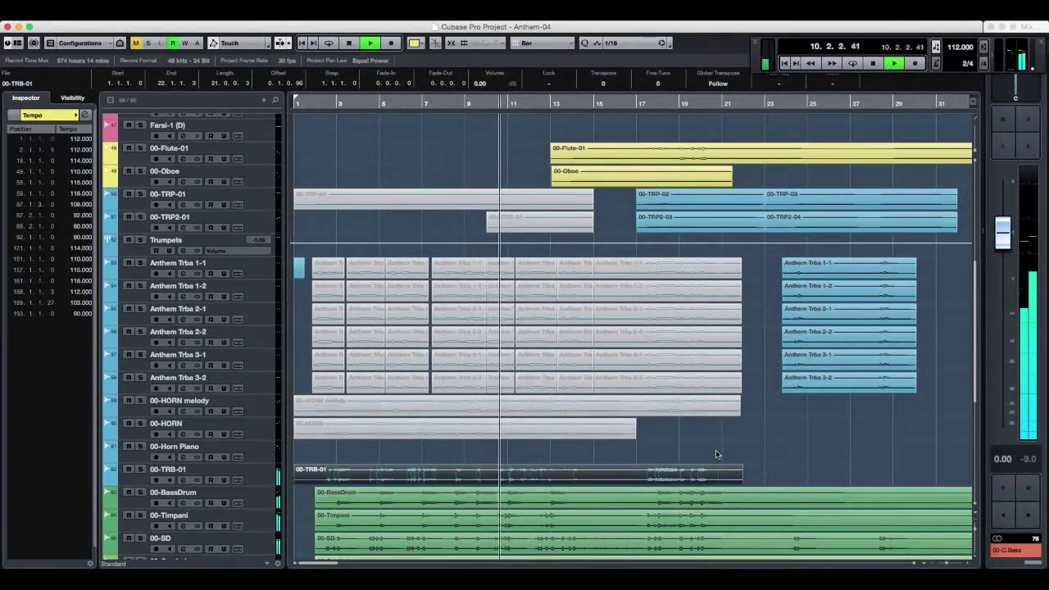
scroll(715, 449, down, 5)
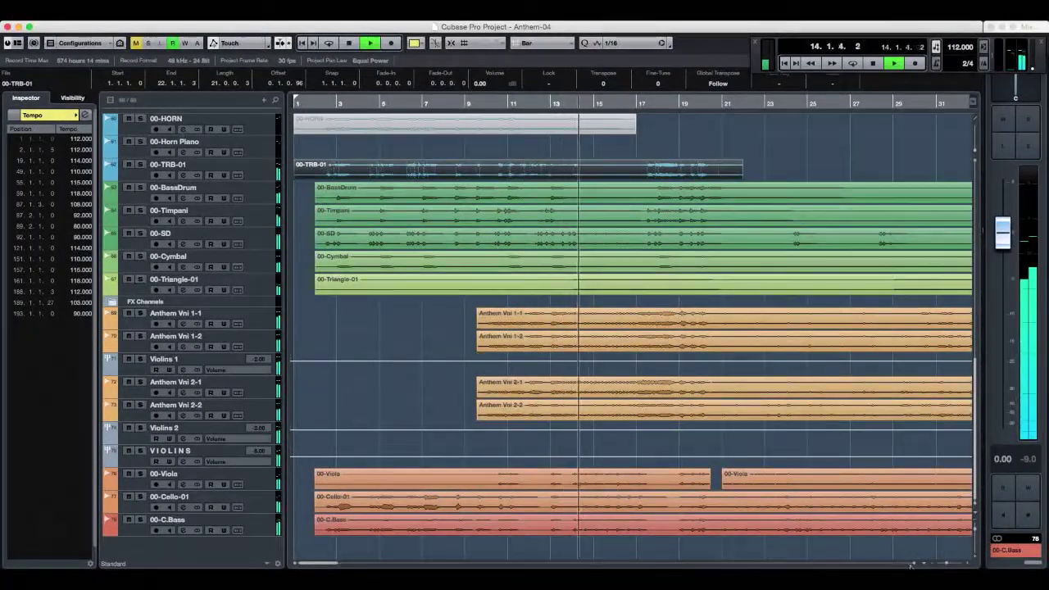
key(space)
- Examine the vocal and woodwind tracks from about bar 49 to the end of the arrangement at a larger track height
scroll(505, 284, up, 7)
scroll(504, 283, down, 6)
right_click(525, 280)
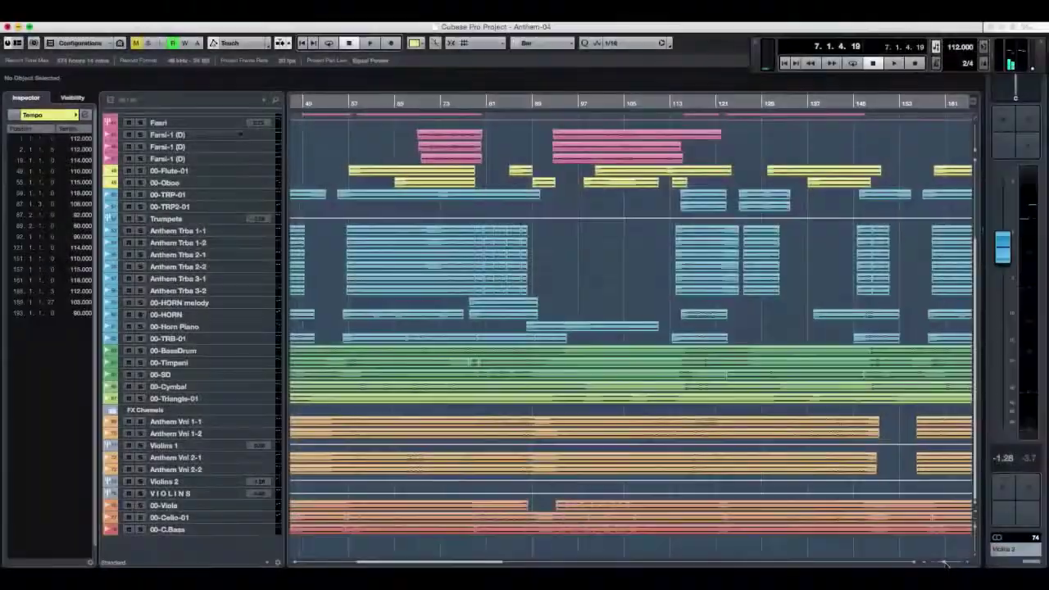
click(944, 562)
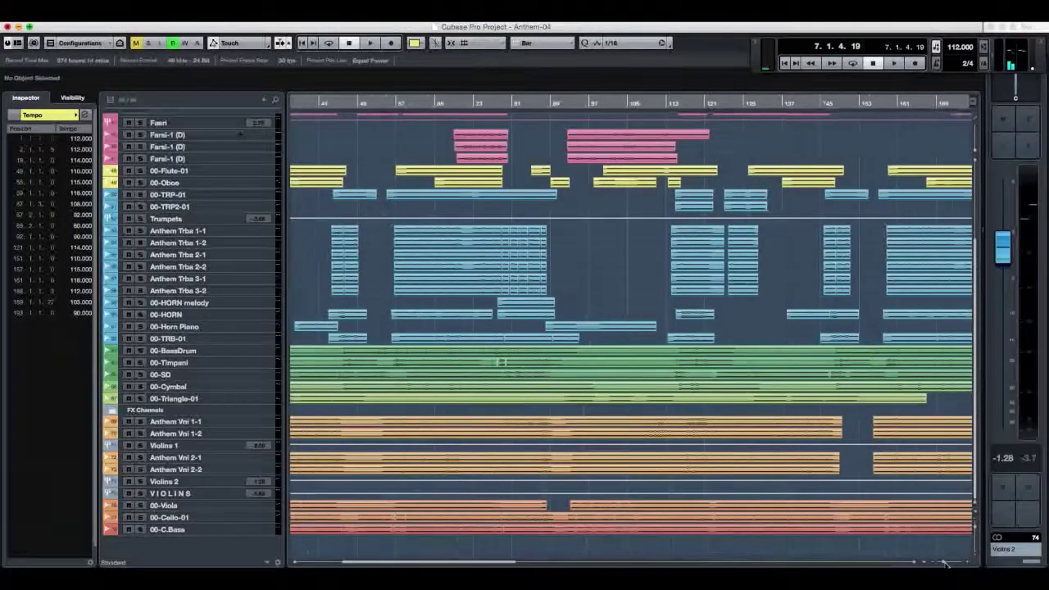
drag(518, 566, 551, 564)
scroll(549, 443, up, 1)
scroll(549, 440, up, 4)
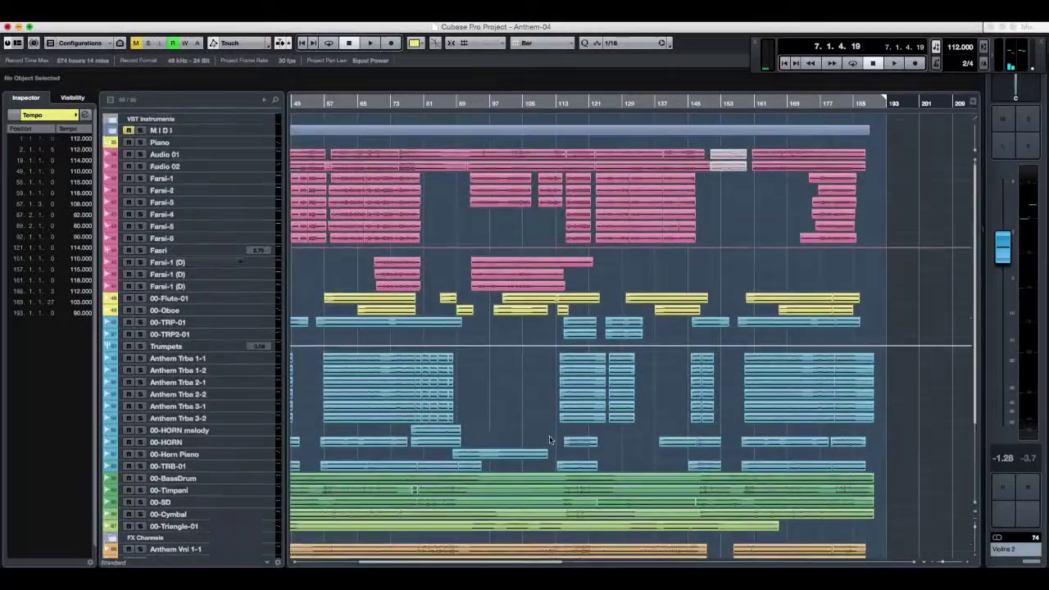
click(459, 103)
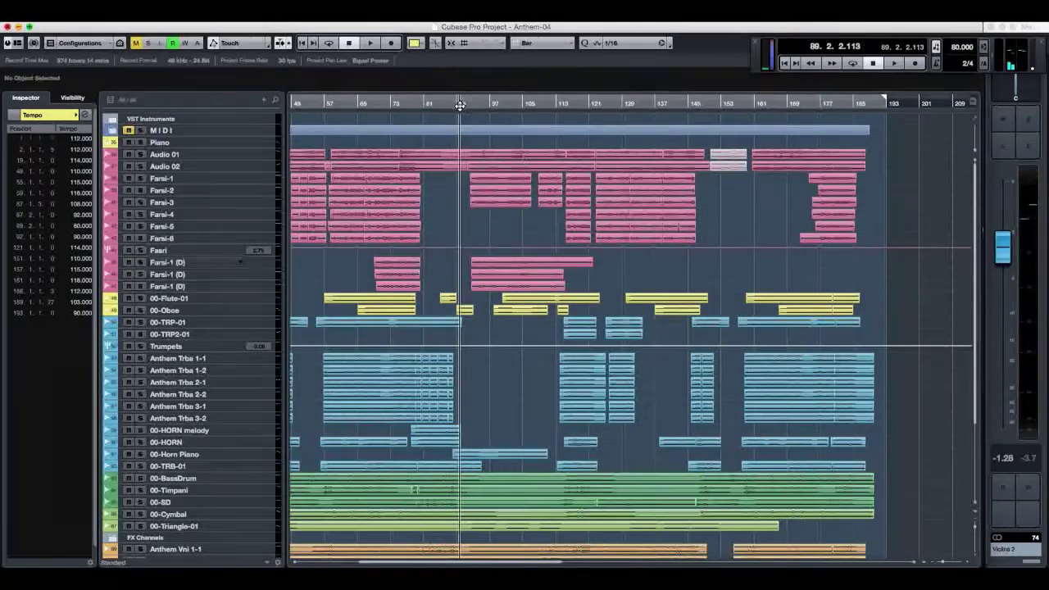
click(972, 528)
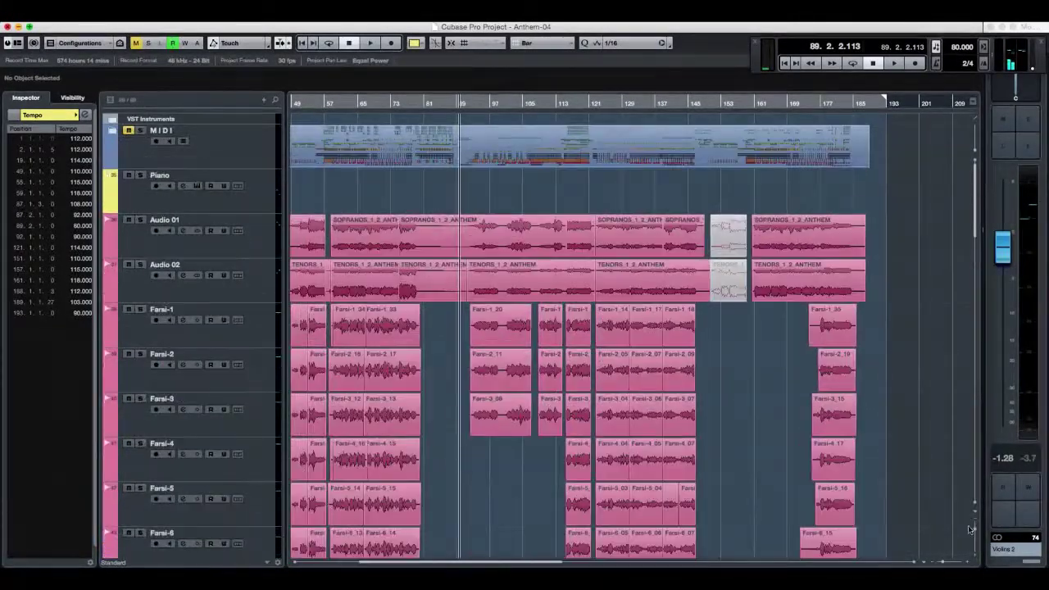
click(977, 541)
click(976, 541)
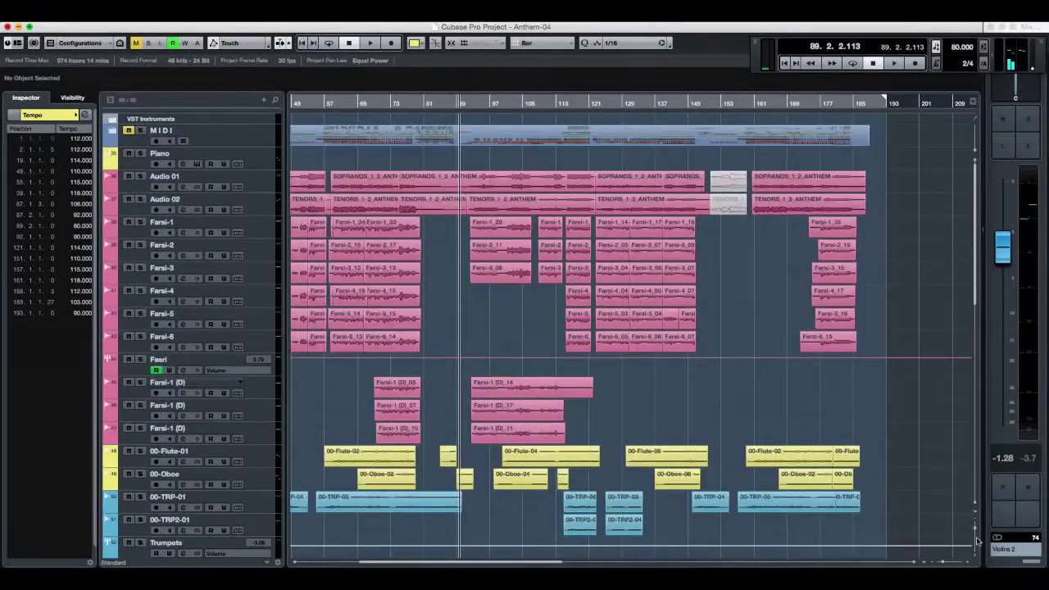
- Play the arrangement from about bar 88 and stop it at about bar 102
click(461, 102)
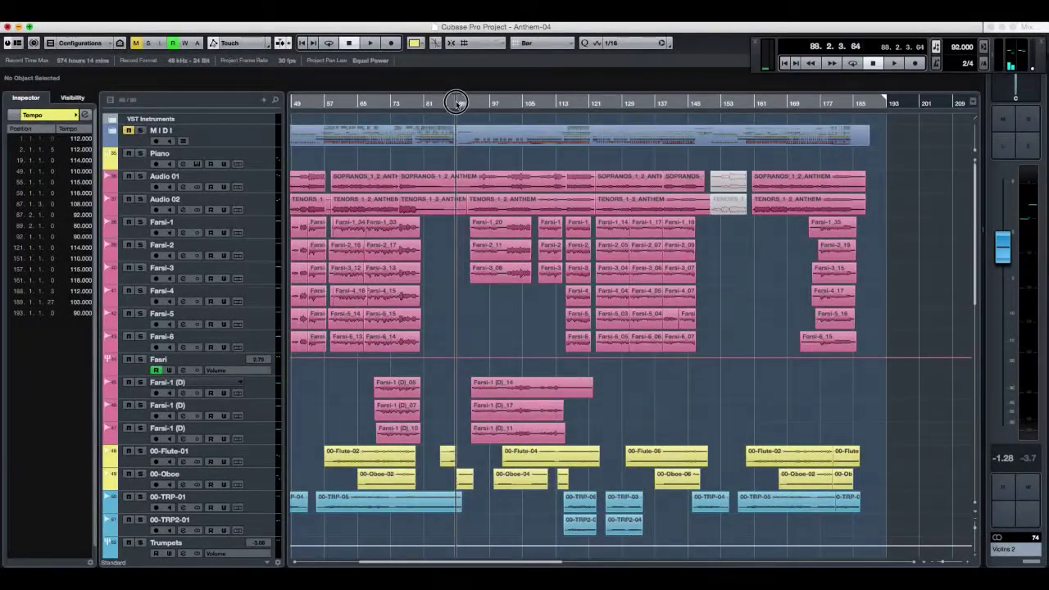
key(space)
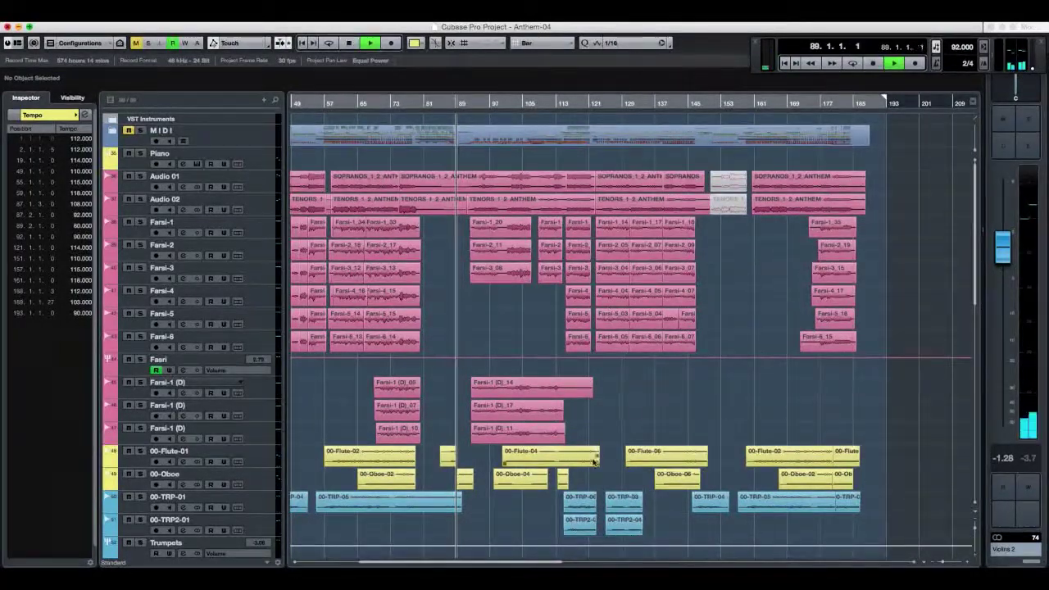
drag(946, 564, 914, 562)
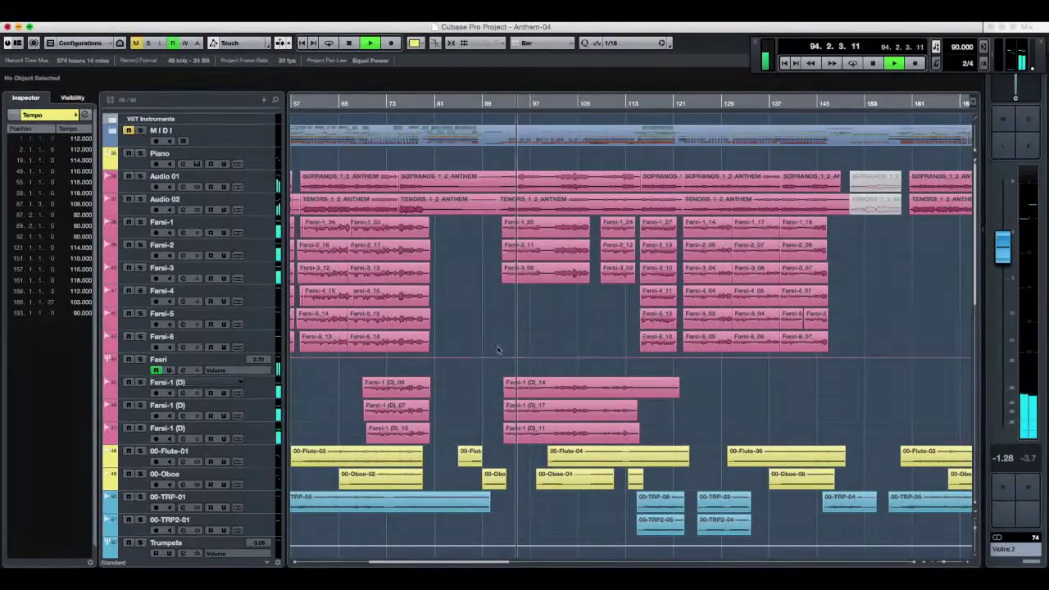
scroll(657, 403, down, 2)
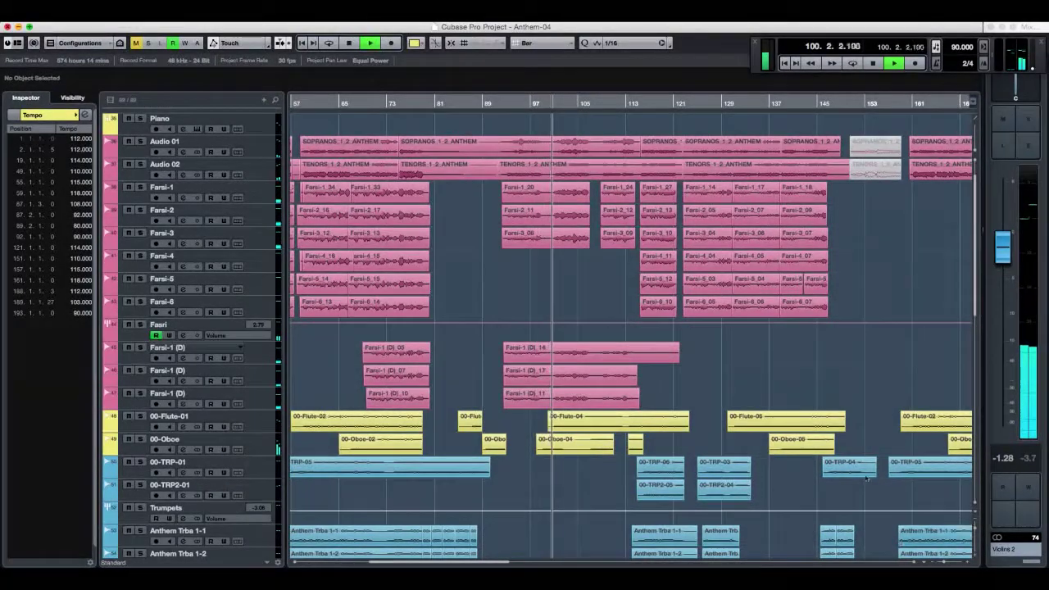
key(space)
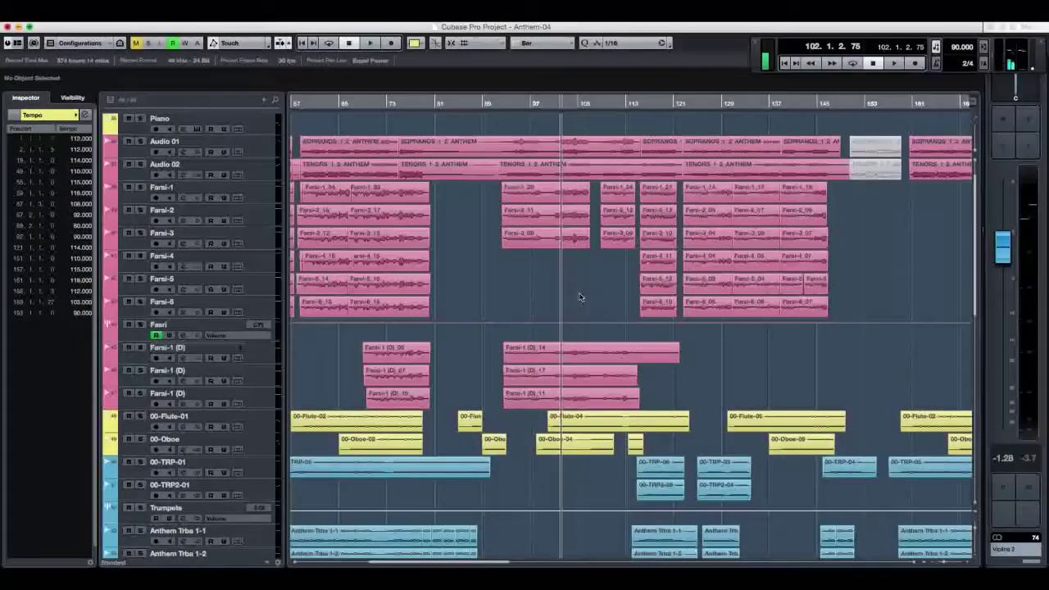
- Mute the soprano, tenor, Farsi and Farsi-1 (D) vocal events around bars 92 to 120 with the Mute tool
click(538, 186)
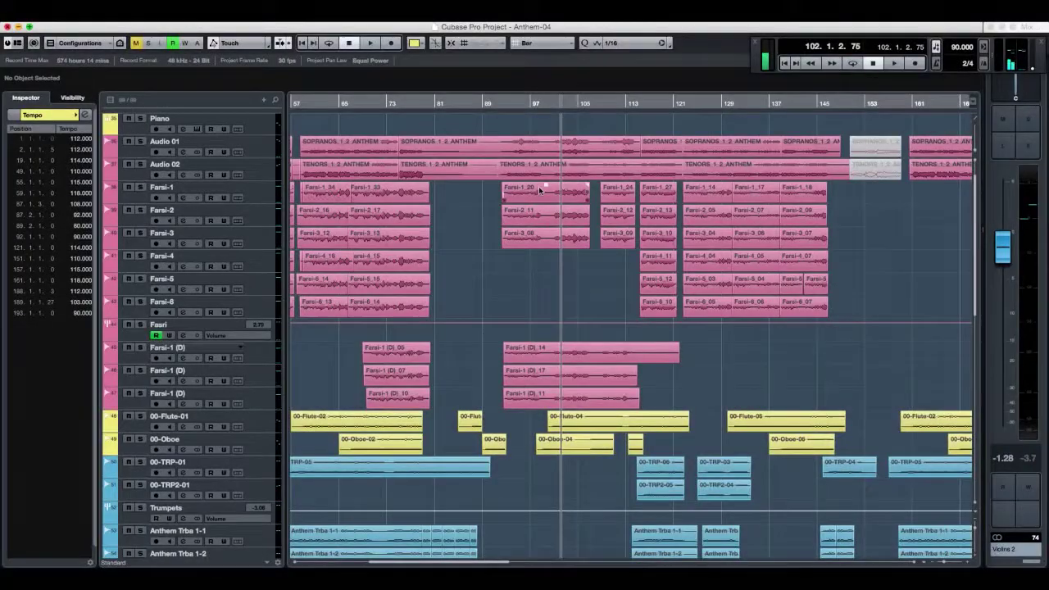
click(513, 140)
click(503, 102)
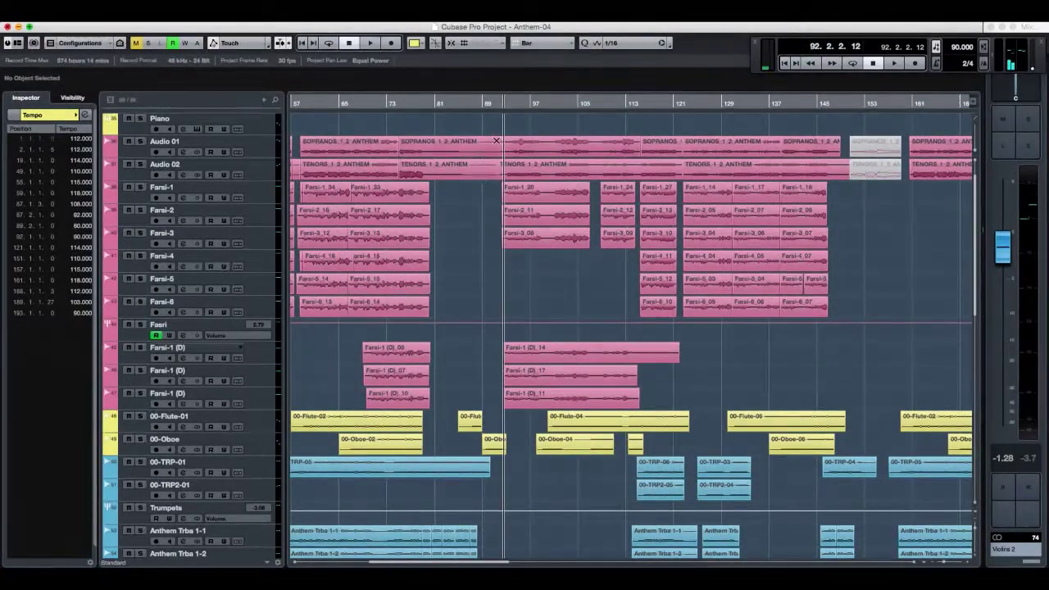
scroll(777, 278, down, 15)
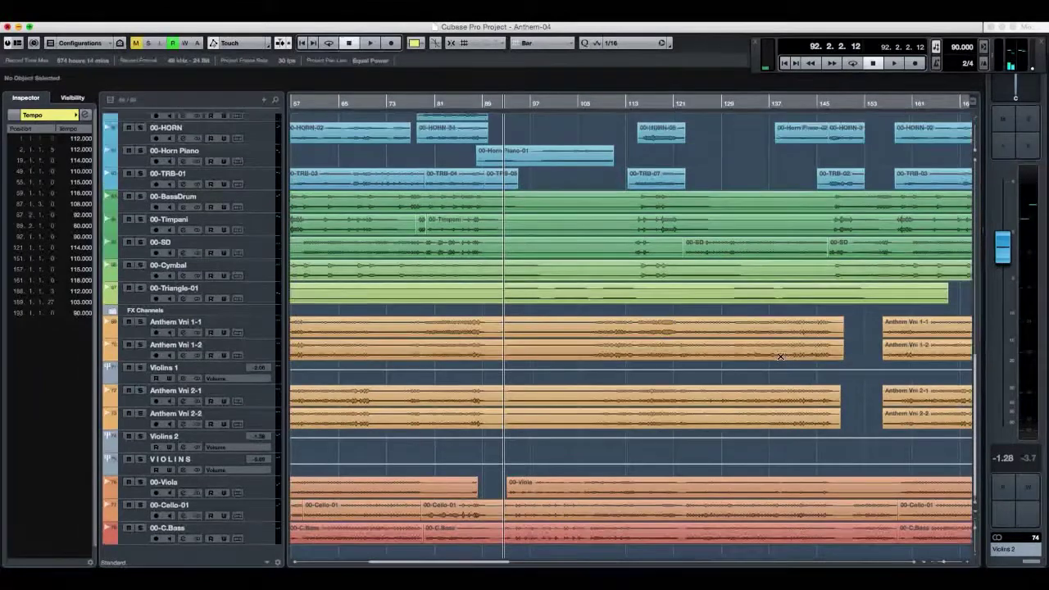
scroll(780, 357, up, 15)
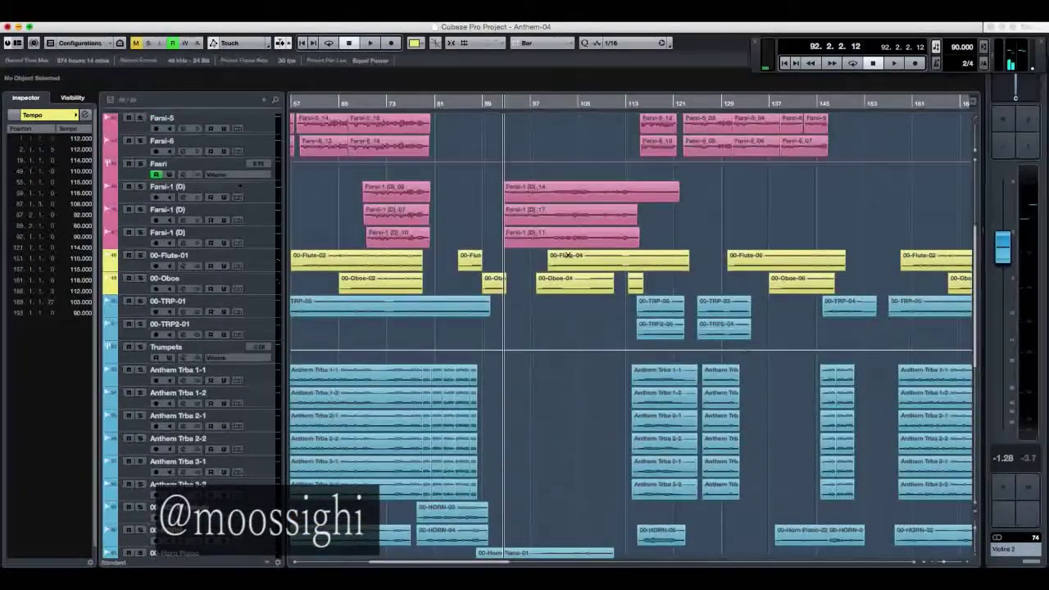
scroll(591, 285, up, 5)
drag(608, 229, 673, 404)
- Play the passage from bar 89 to about bar 103 while viewing the instrument tracks, and stop with the cursor at bar 100
click(482, 104)
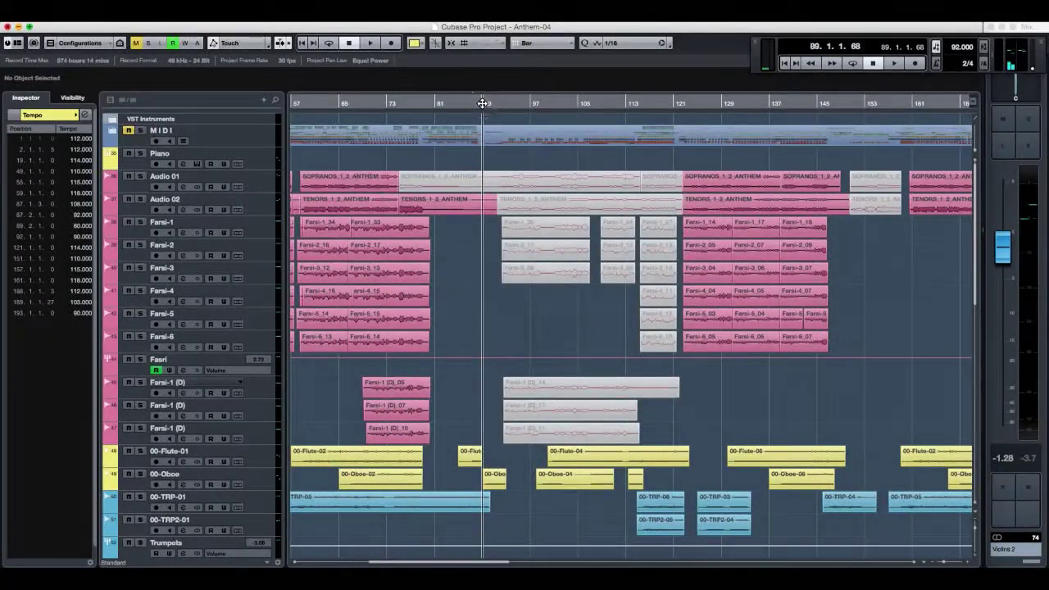
key(space)
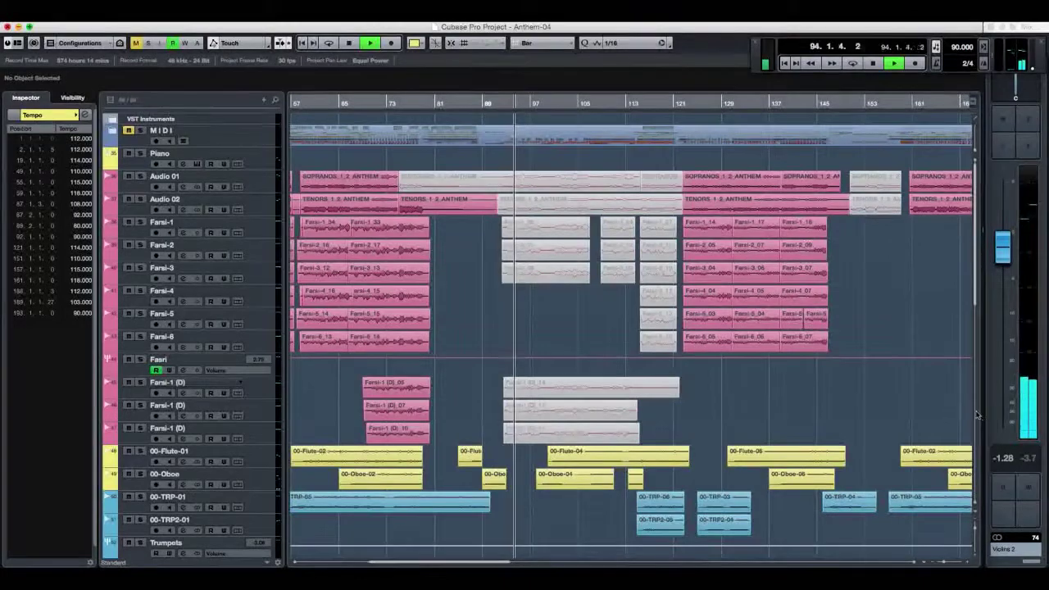
scroll(922, 452, down, 10)
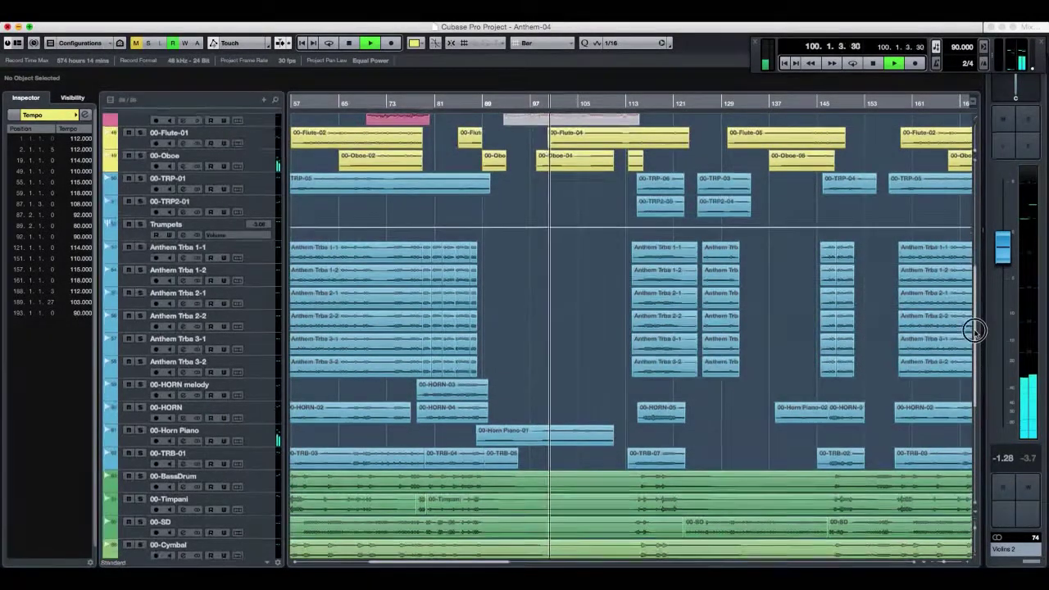
scroll(974, 329, up, 4)
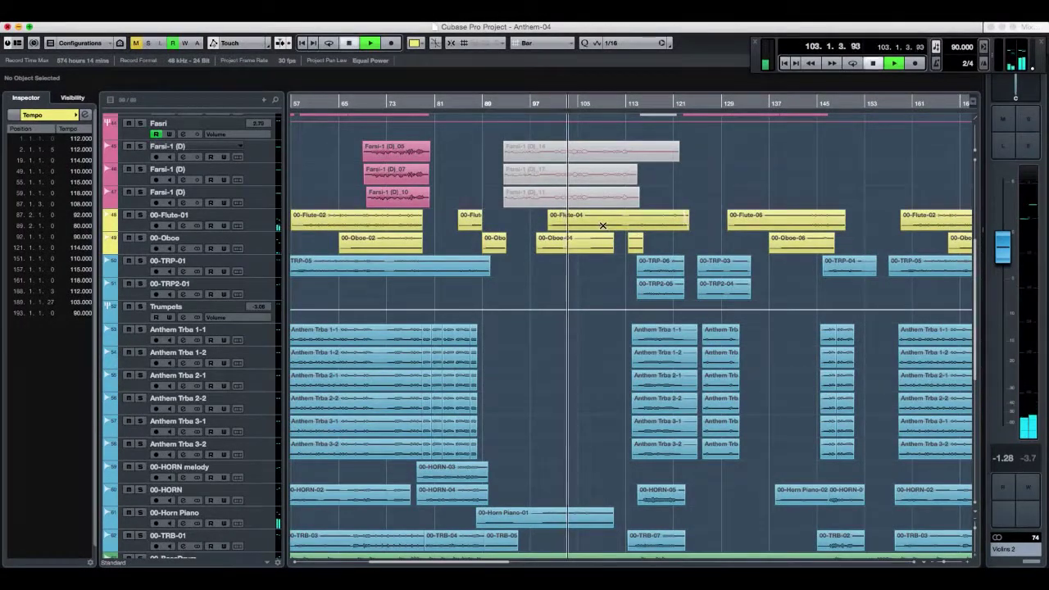
click(551, 102)
- View the 00-Flute-04 event's waveform in the Sample Editor using the Object Selection tool, and close the editor
right_click(557, 219)
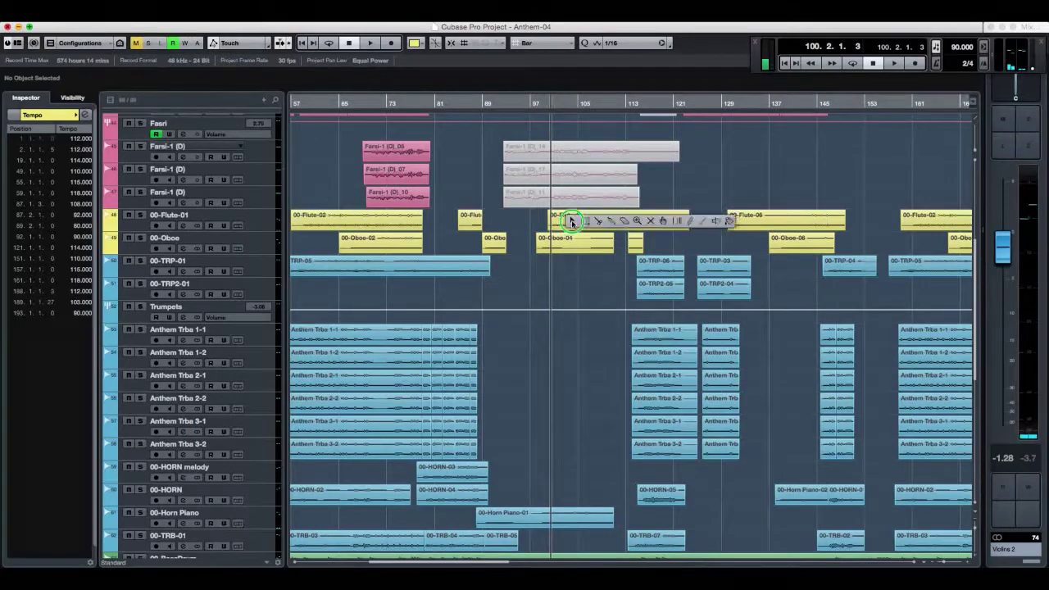
double_click(569, 219)
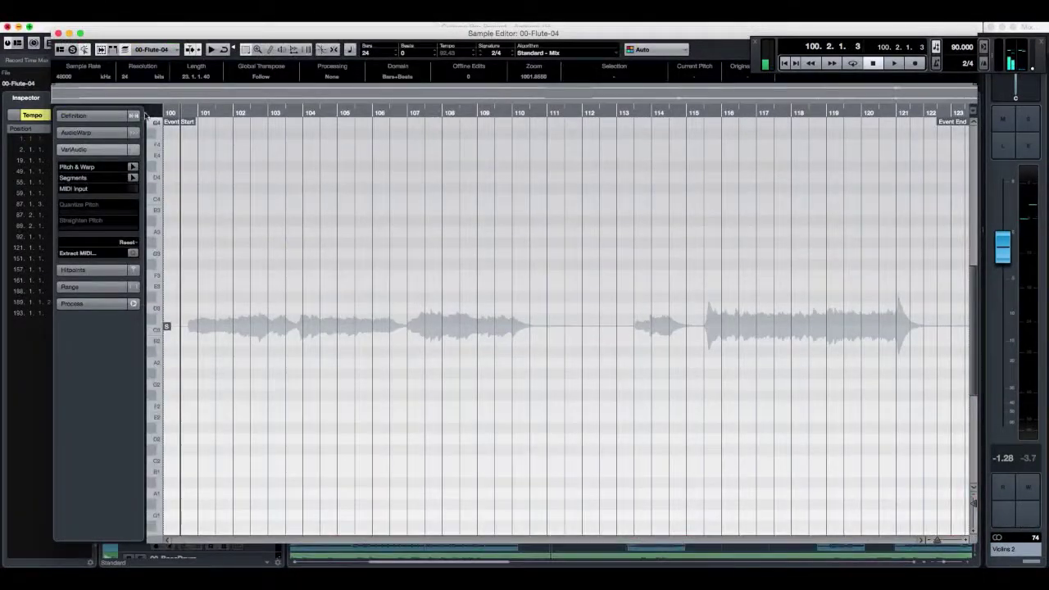
click(71, 34)
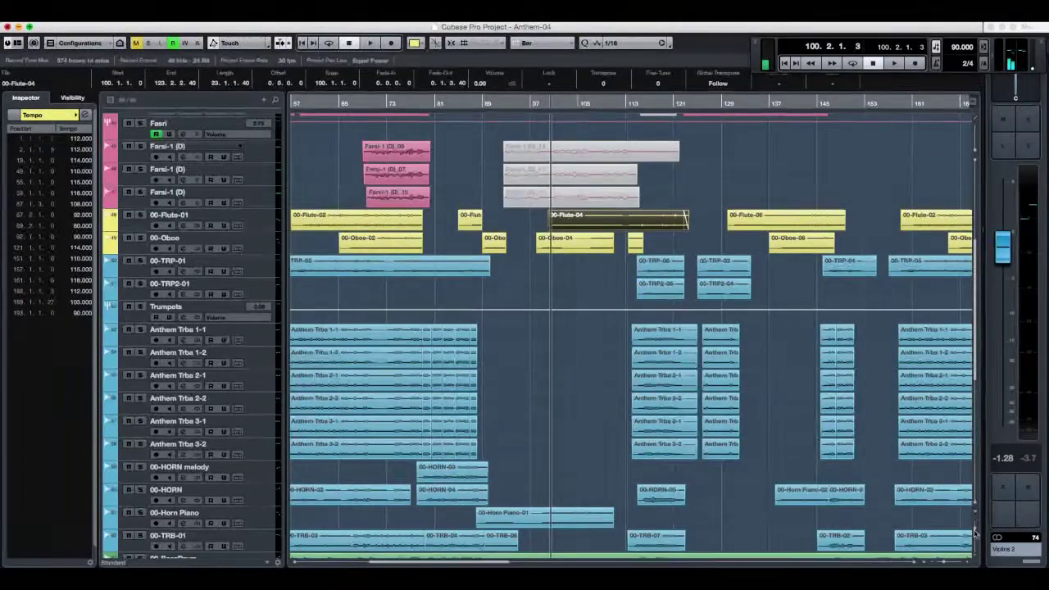
- Enlarge the track heights around the flute and oboe tracks and play their passage from about bar 92 to bar 103
key(shift+h)
key(shift+h)
scroll(590, 286, up, 1)
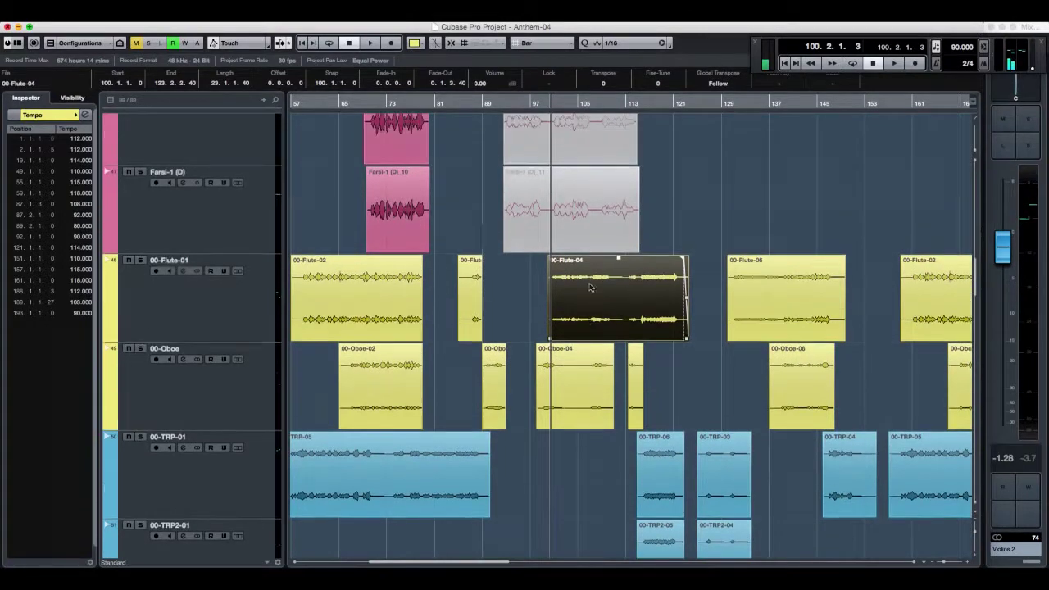
mouse_move(538, 110)
mouse_down()
mouse_move(538, 141)
mouse_move(532, 123)
mouse_up()
key(space)
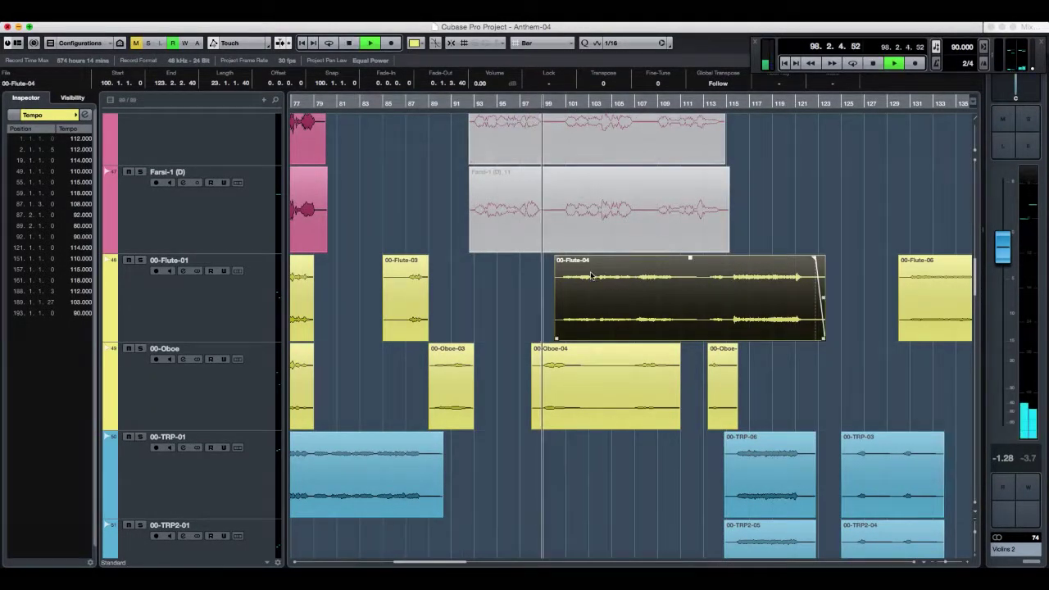
click(473, 103)
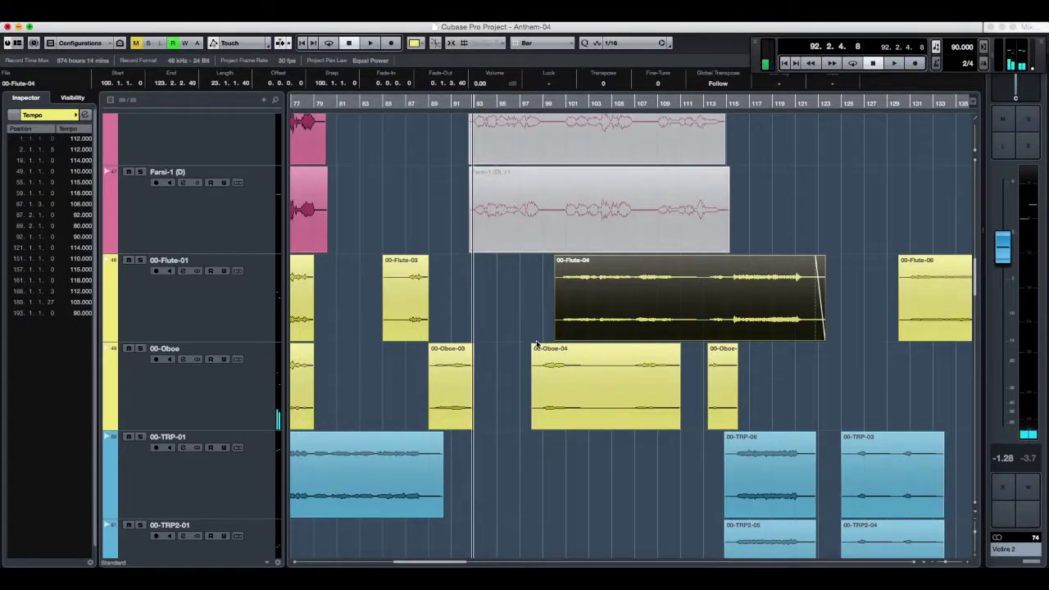
key(space)
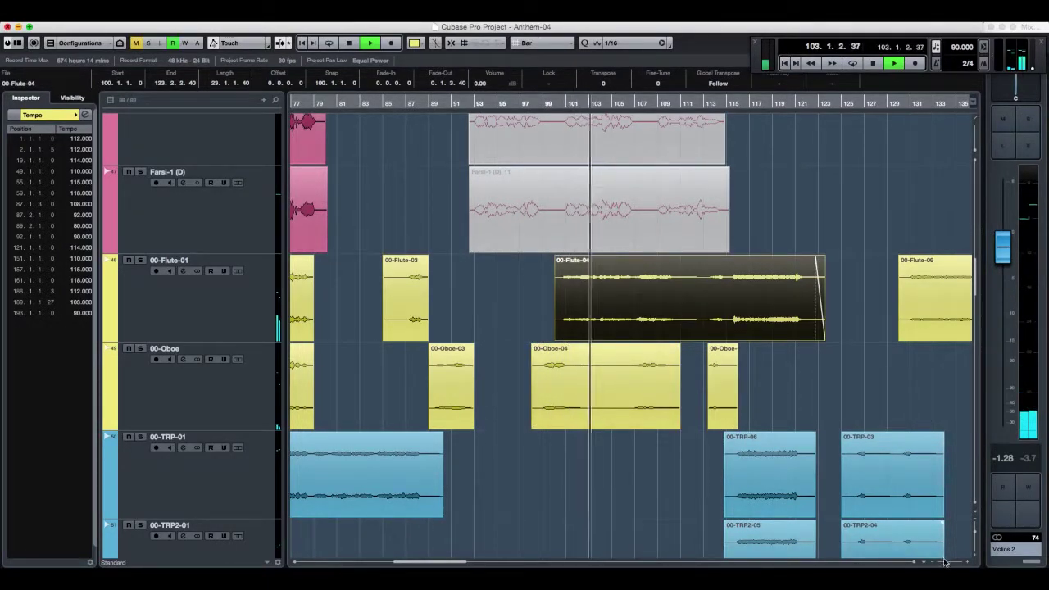
- Examine the woodwind, brass, percussion and string tracks through to the arrangement's end at reduced and enlarged track heights
scroll(693, 407, right, 5)
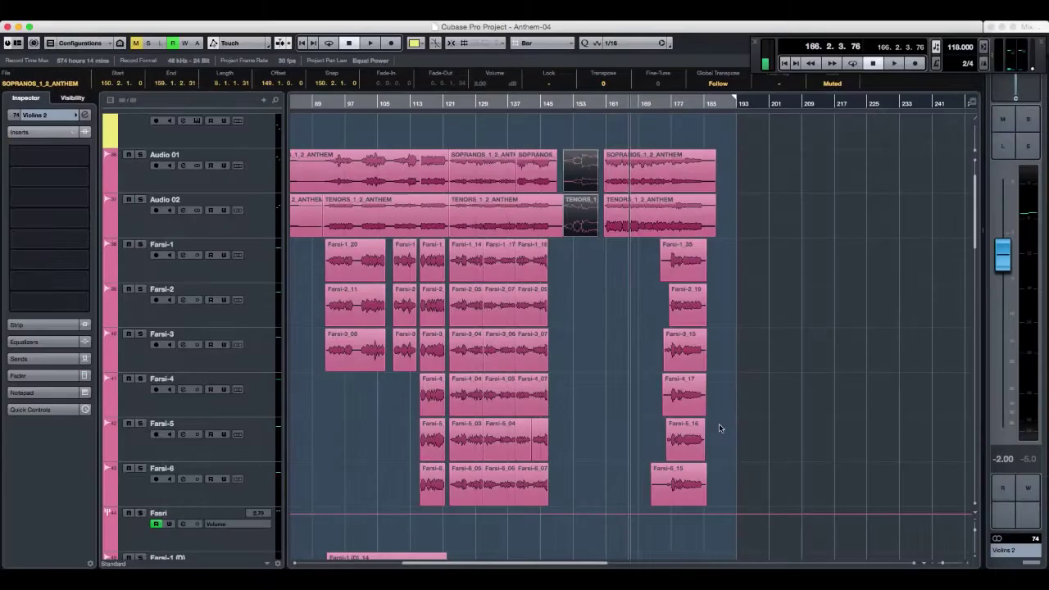
click(721, 422)
scroll(726, 423, down, 8)
scroll(727, 424, down, 10)
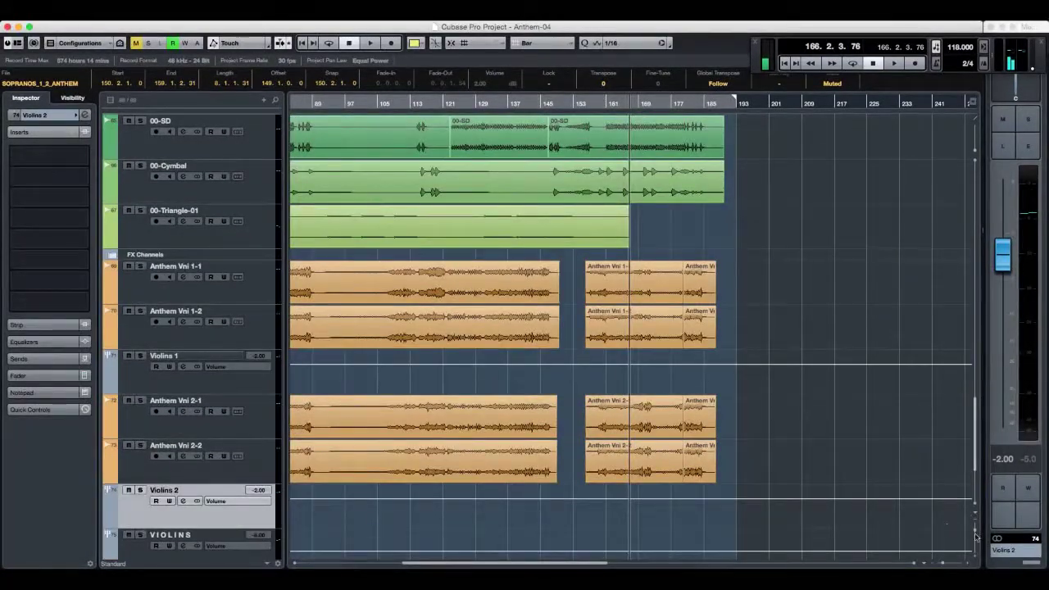
click(975, 537)
click(975, 536)
click(975, 536)
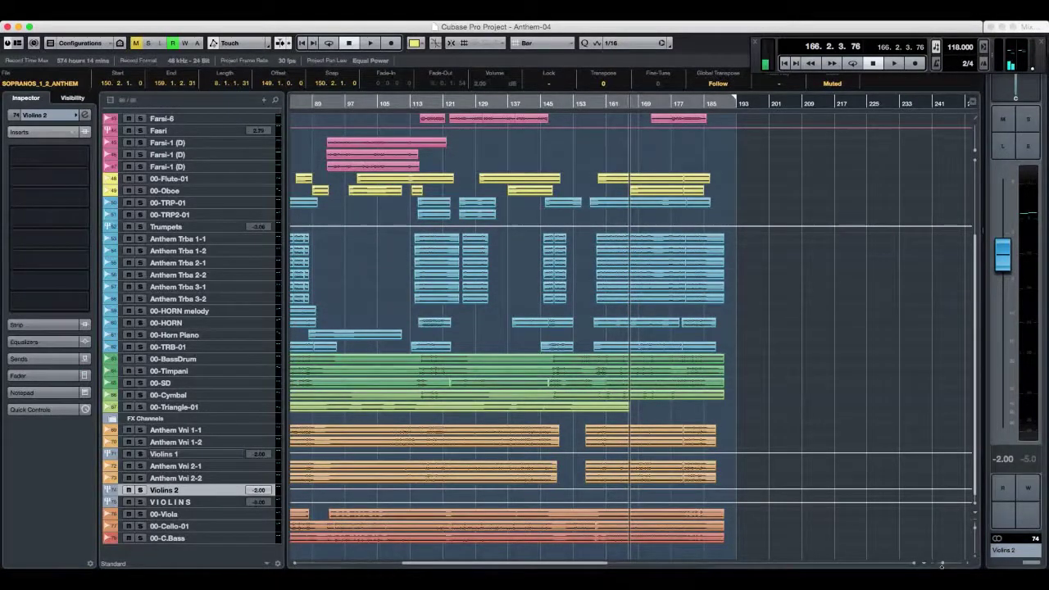
drag(450, 564, 400, 565)
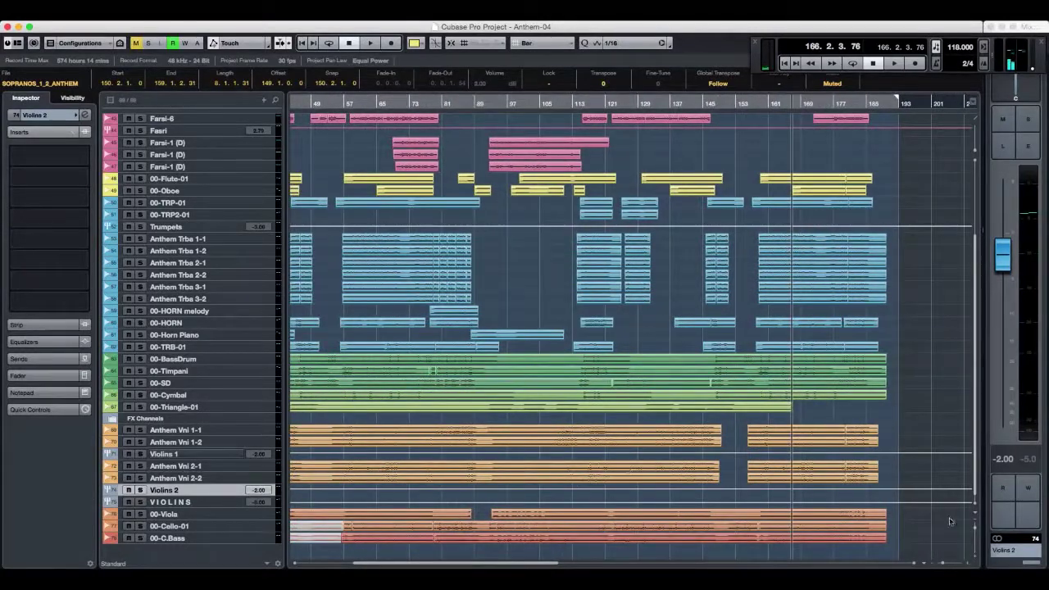
click(975, 537)
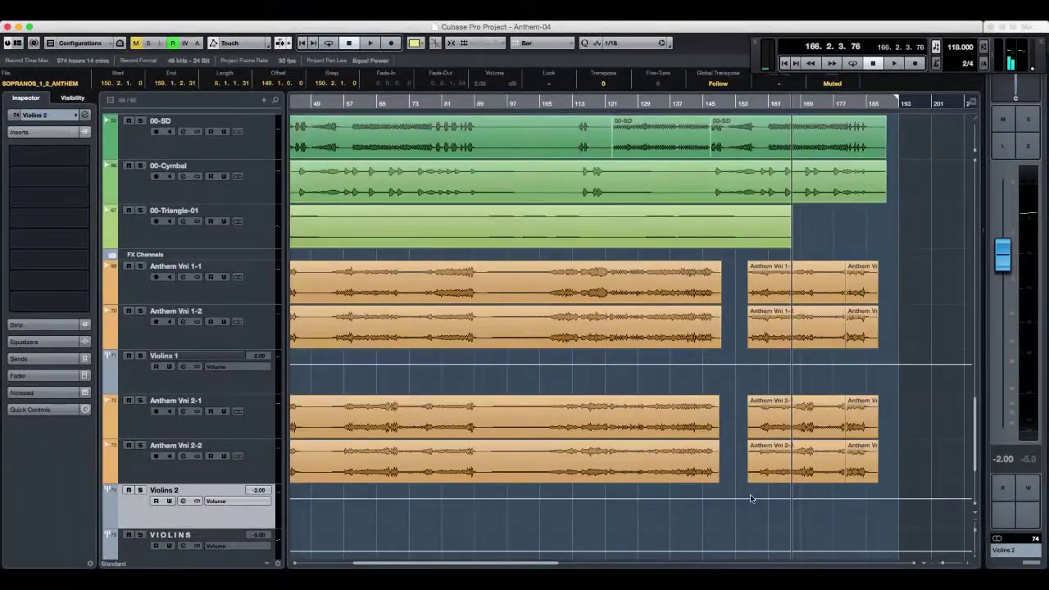
scroll(750, 497, down, 4)
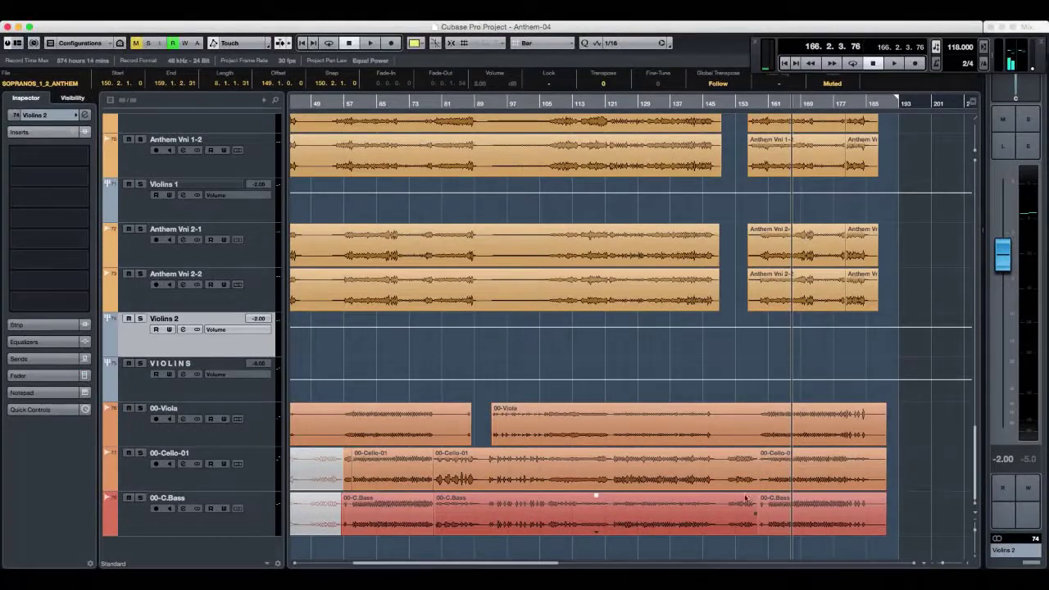
- Unmute the selected 00-Cello-01 and 00-C.Bass events between about bars 57 and 78 with the Mute tool
click(308, 103)
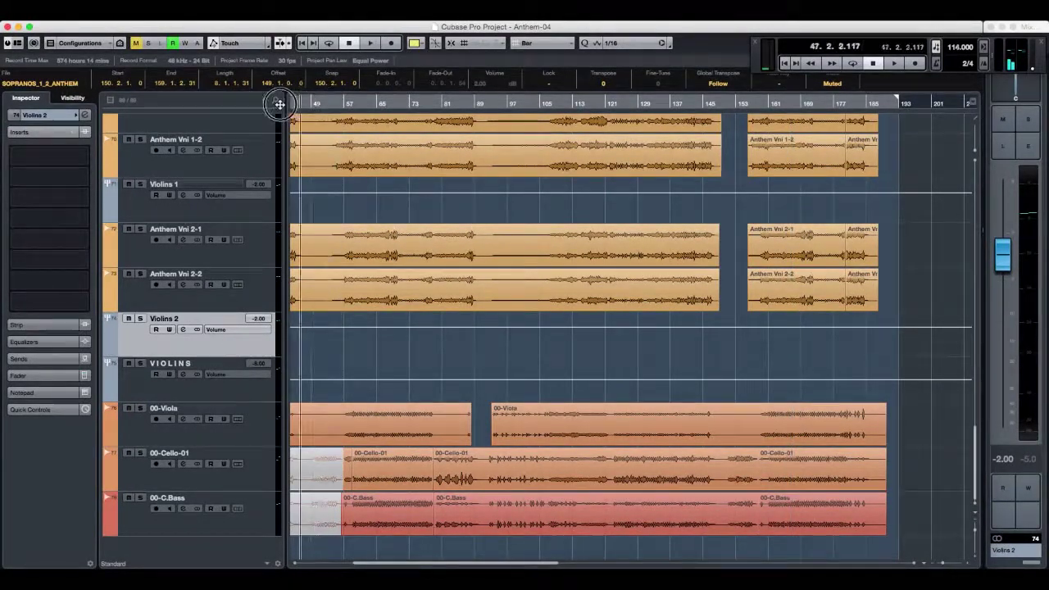
key(h)
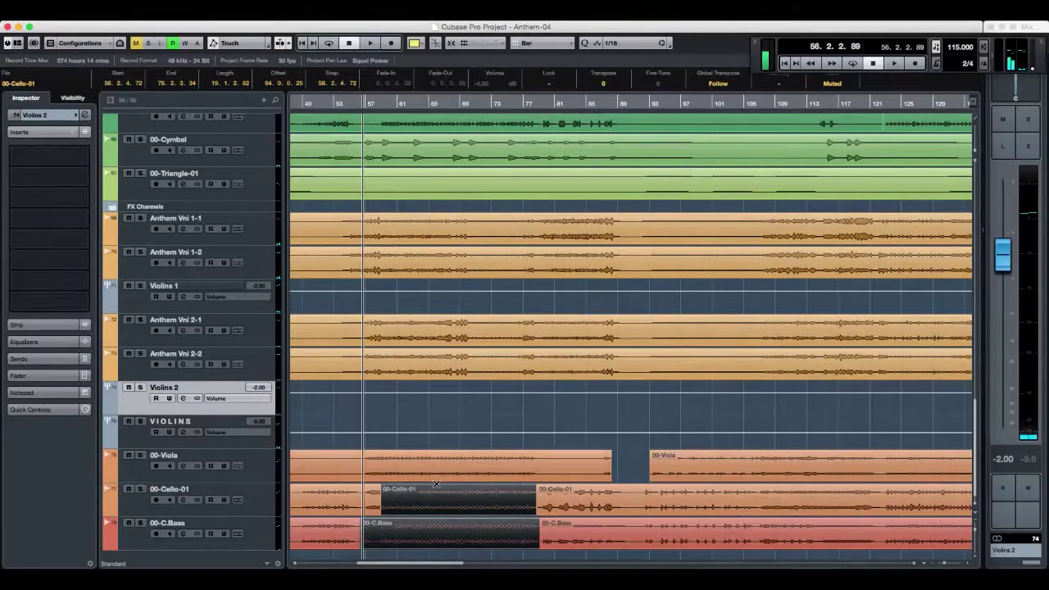
click(428, 505)
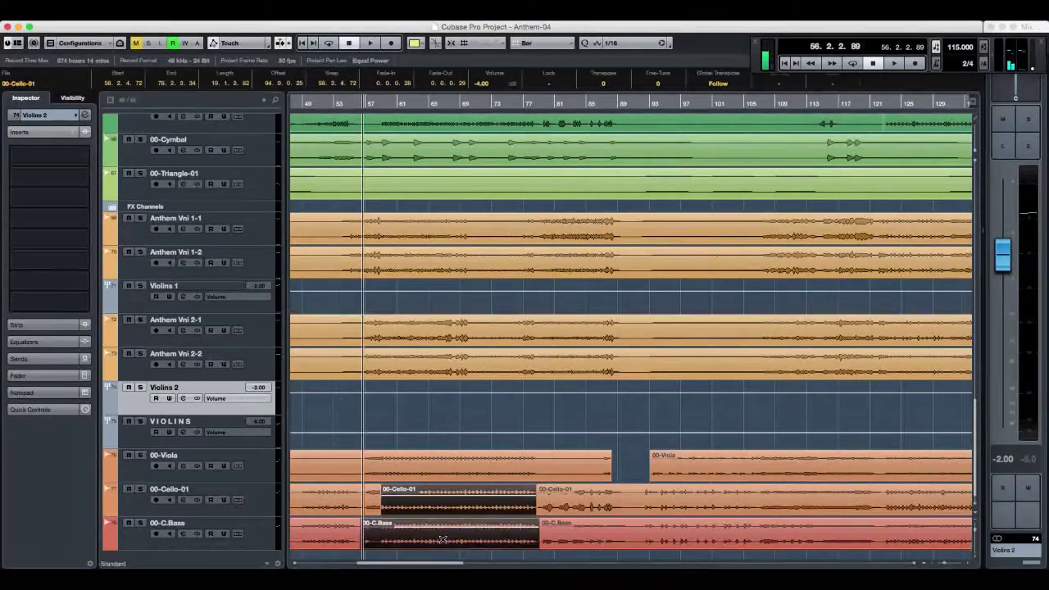
- Play bars 56 to 67, muting the selected 00-Cello-01 and 00-C.Bass events during playback, and unmute both events after stopping
key(space)
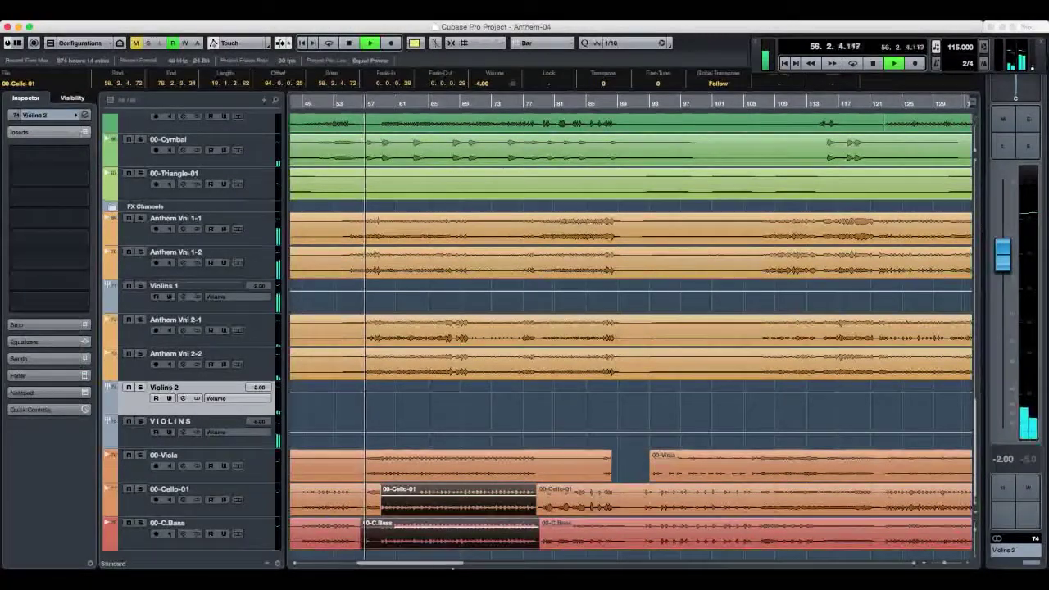
click(450, 527)
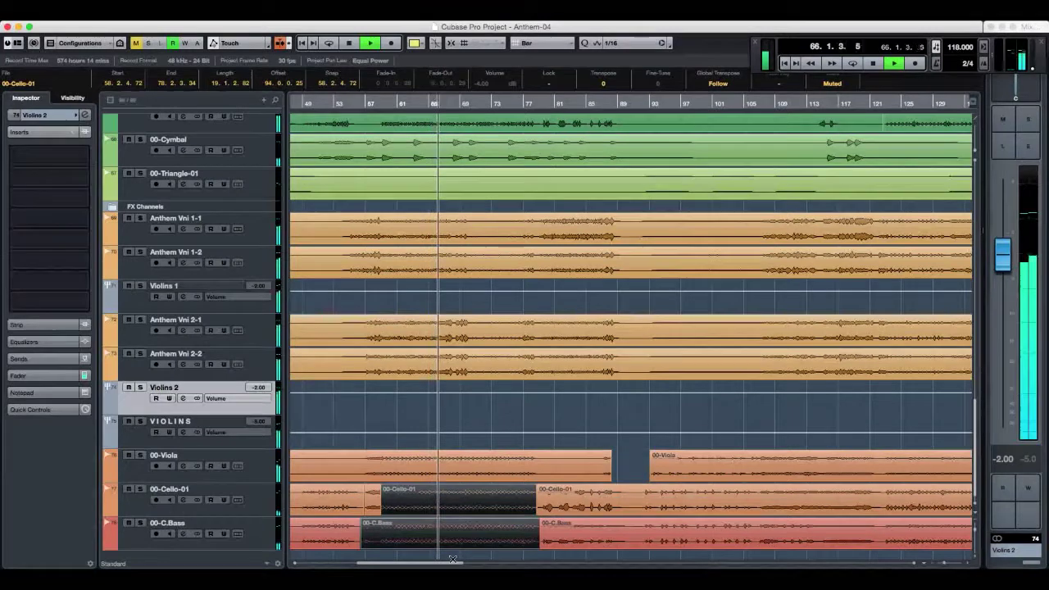
key(space)
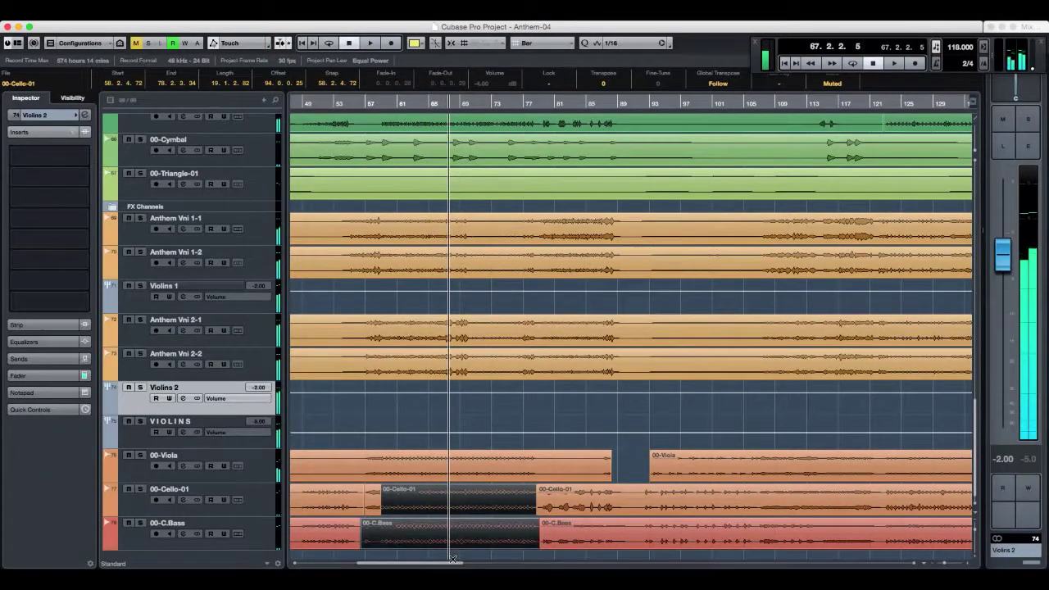
click(462, 500)
click(466, 524)
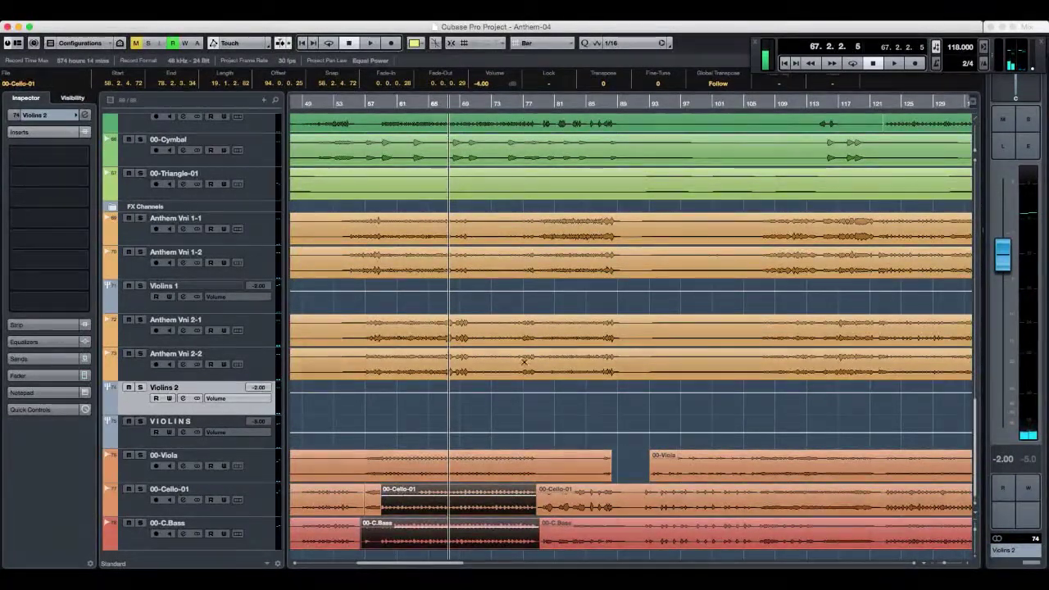
- Play the soloed violin tracks from about bar 54 to bar 64
drag(375, 104, 352, 105)
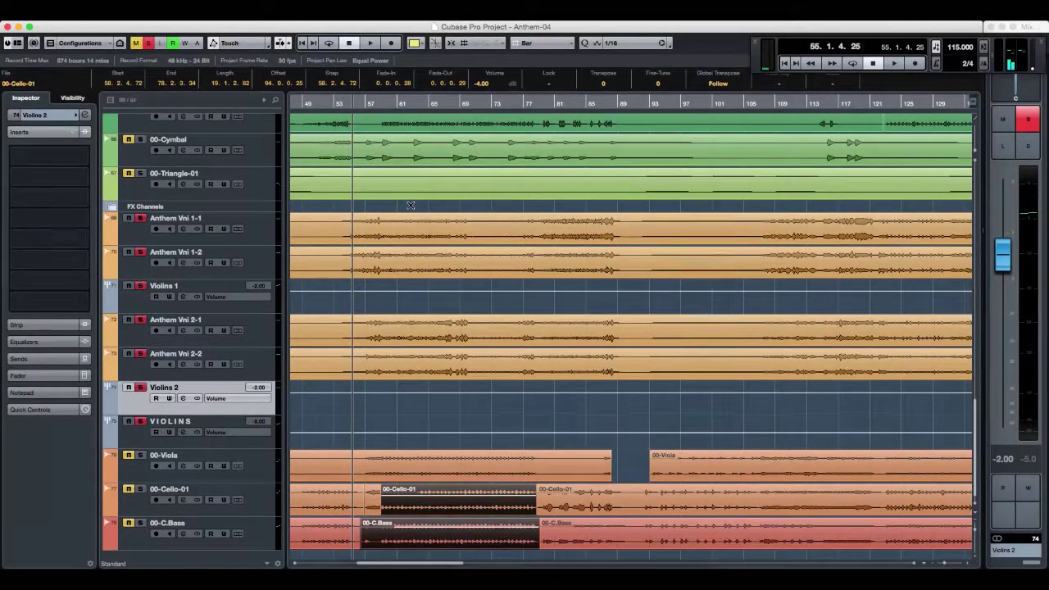
click(343, 104)
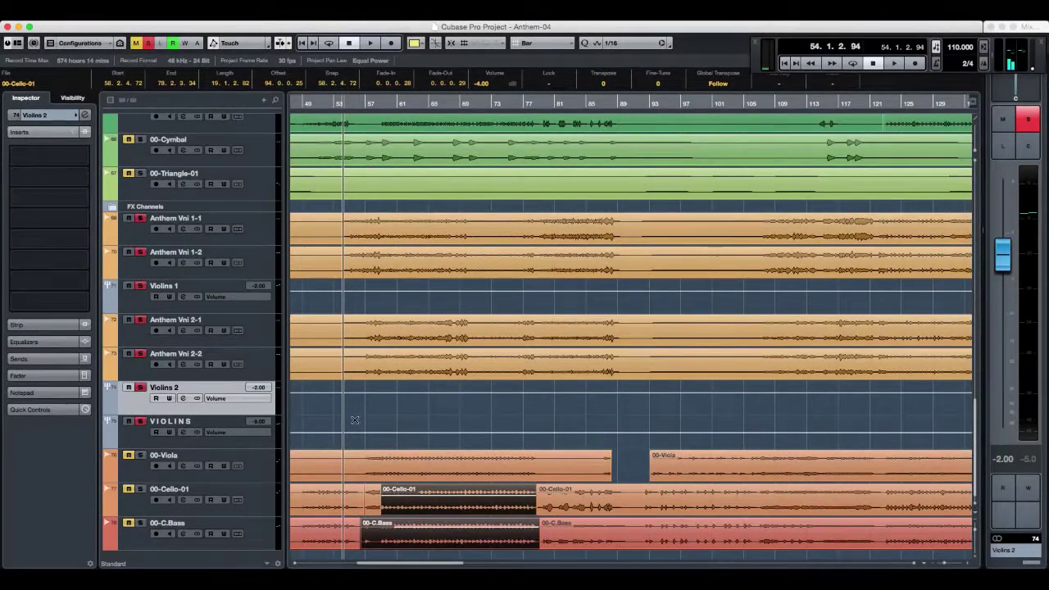
key(space)
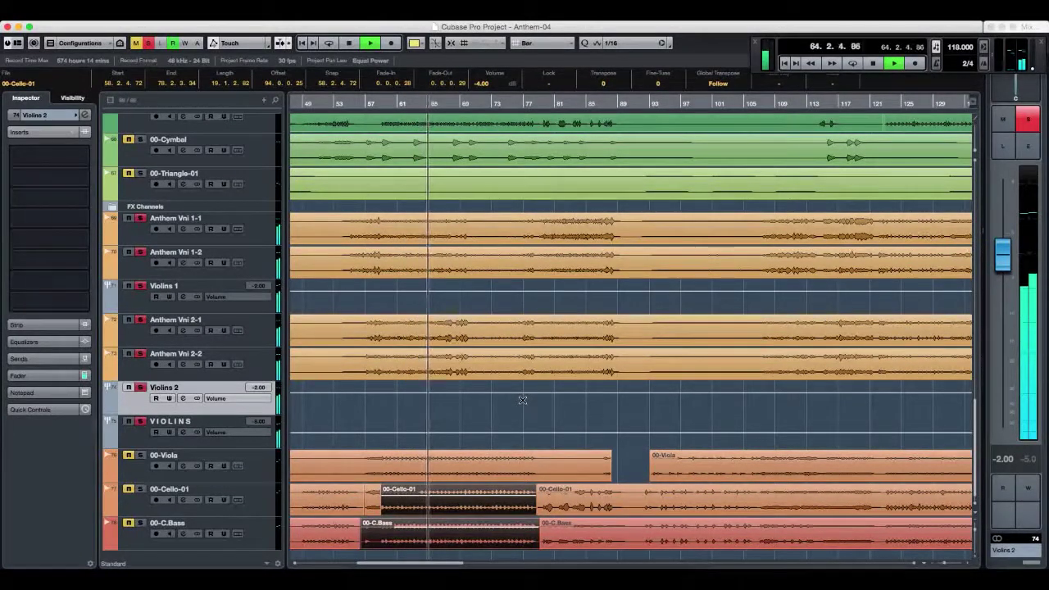
- Return the playback position to bar 58 and mute the Anthem Vni 1-1, 1-2, 2-1 and 2-2 events with the Mute tool
click(335, 102)
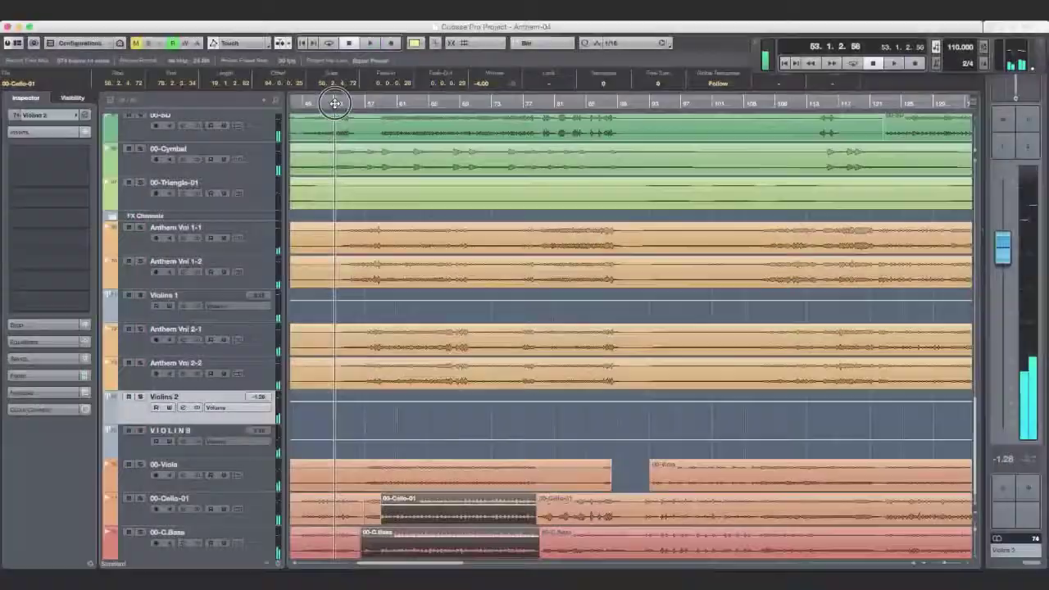
right_click(385, 252)
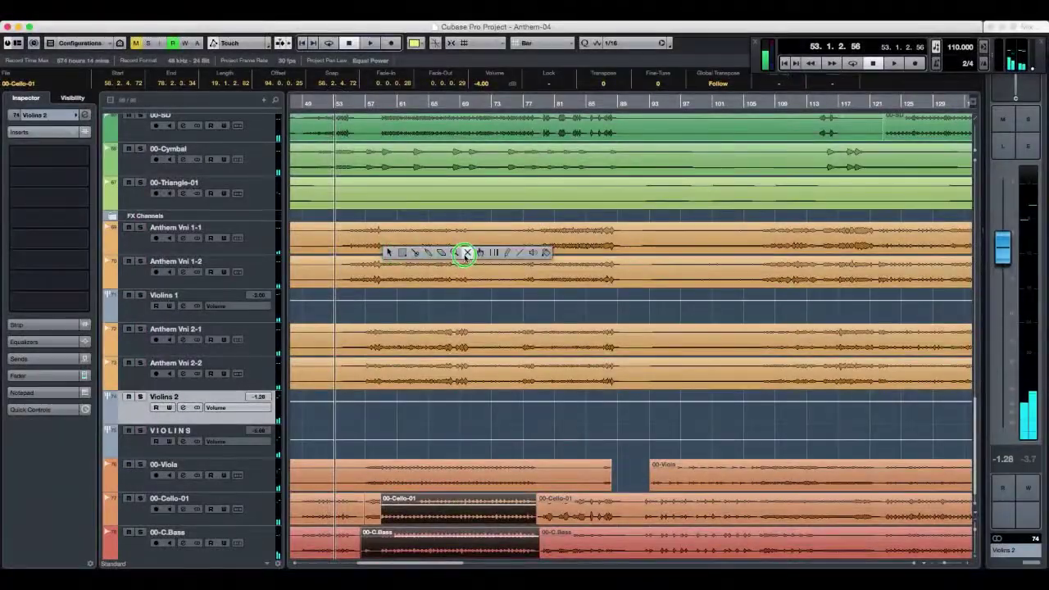
click(463, 250)
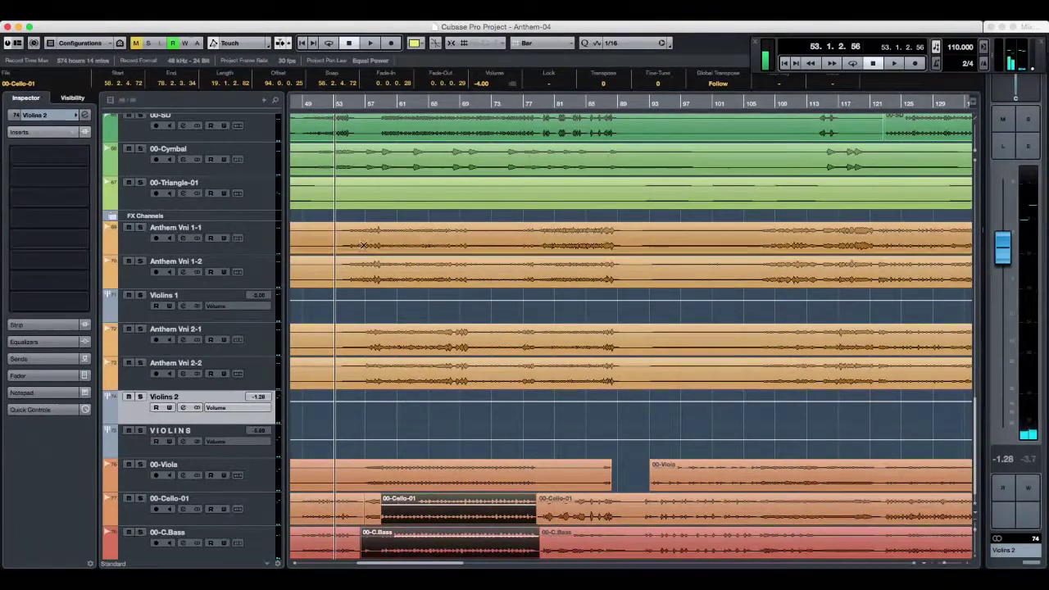
click(373, 101)
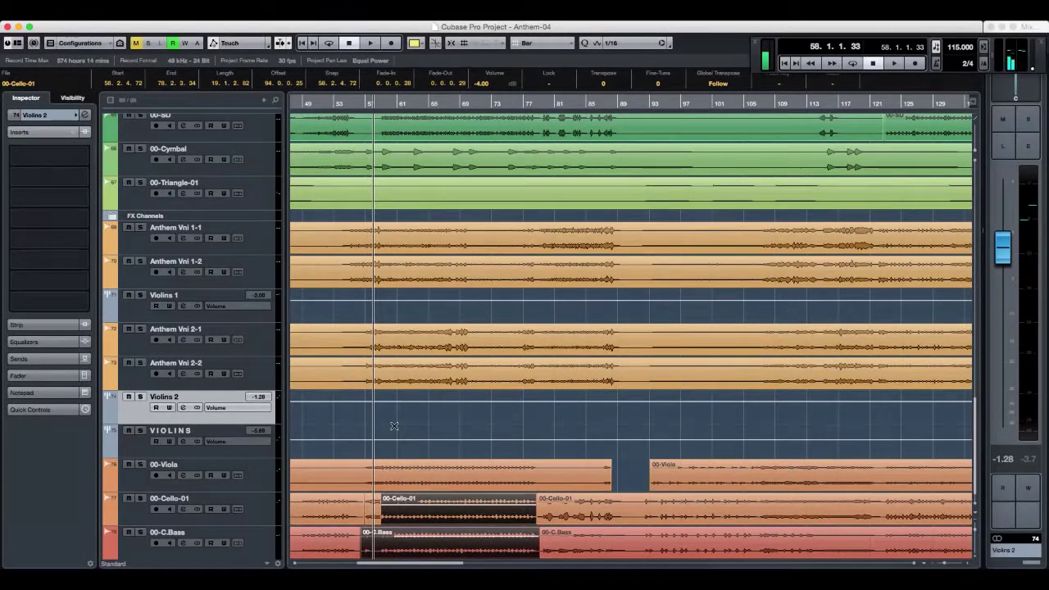
drag(394, 426, 434, 238)
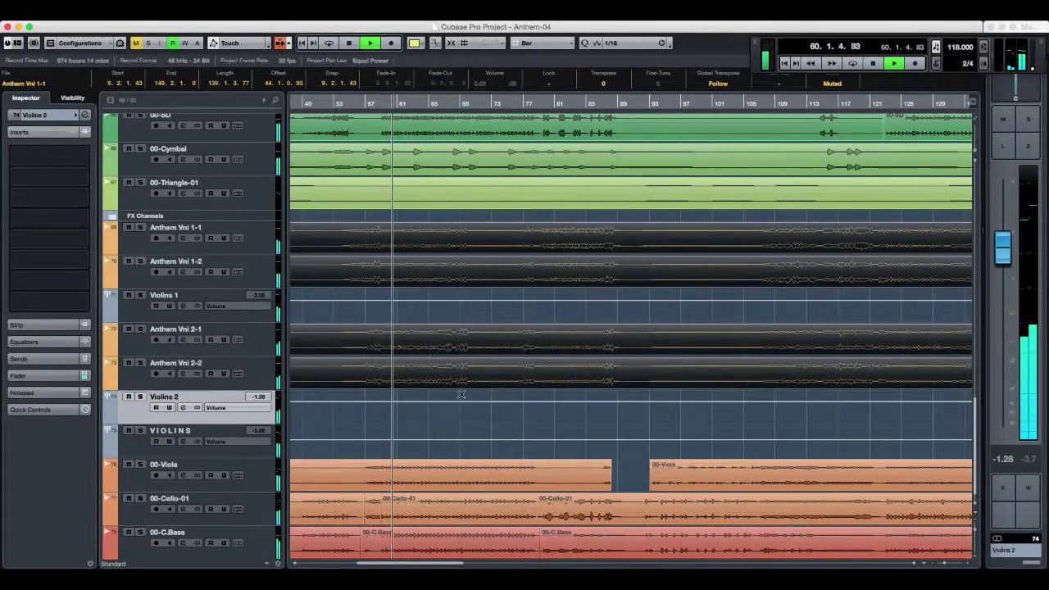
- Play bars 58 to 70 with the violins muted while examining the vocal, brass, percussion and string tracks
scroll(304, 488, up, 10)
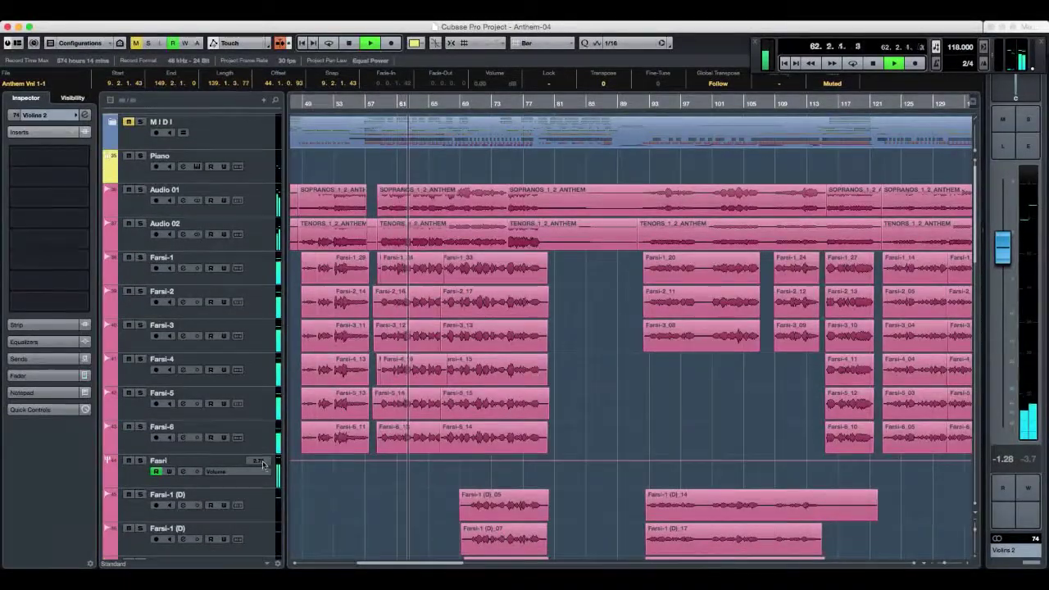
scroll(454, 498, down, 10)
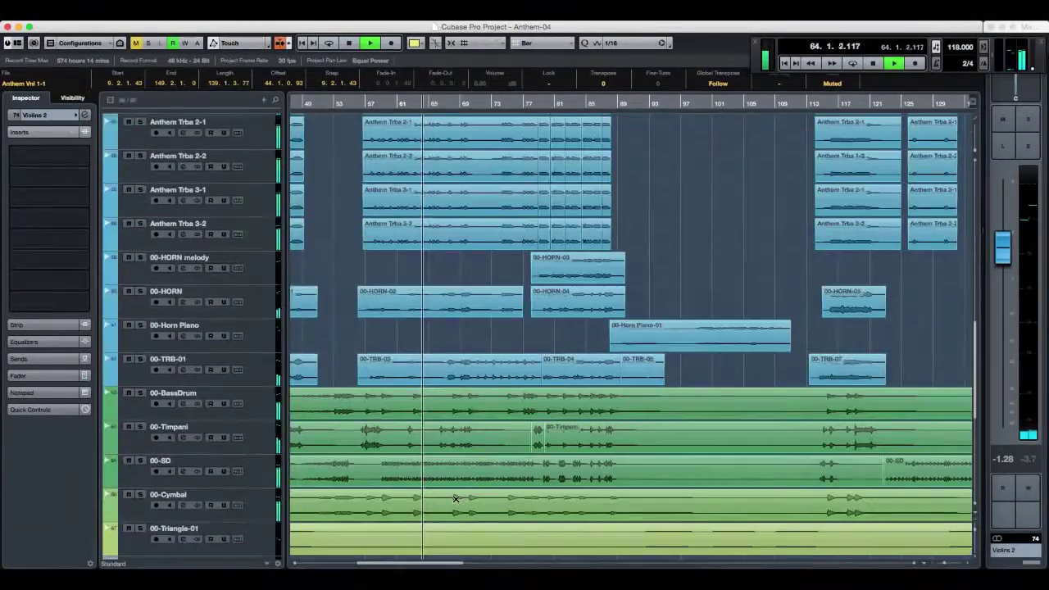
scroll(456, 499, up, 1)
scroll(456, 499, down, 8)
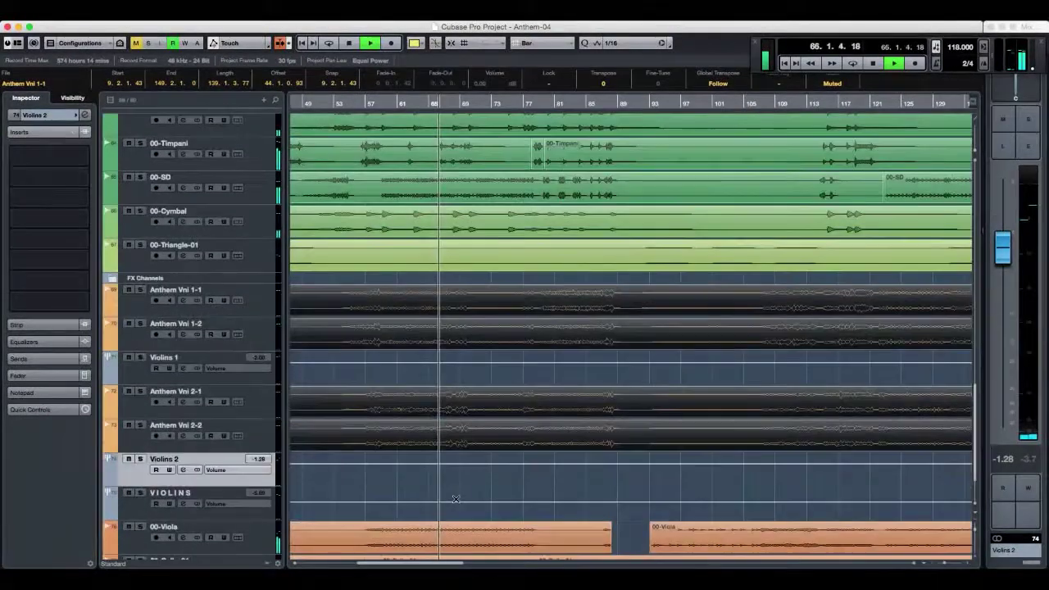
click(461, 439)
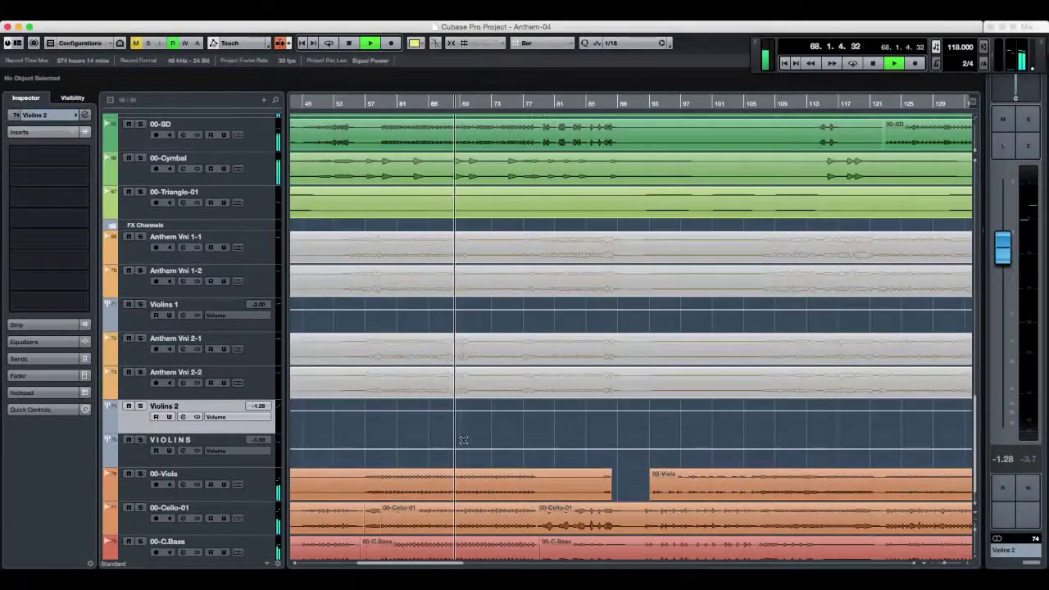
key(space)
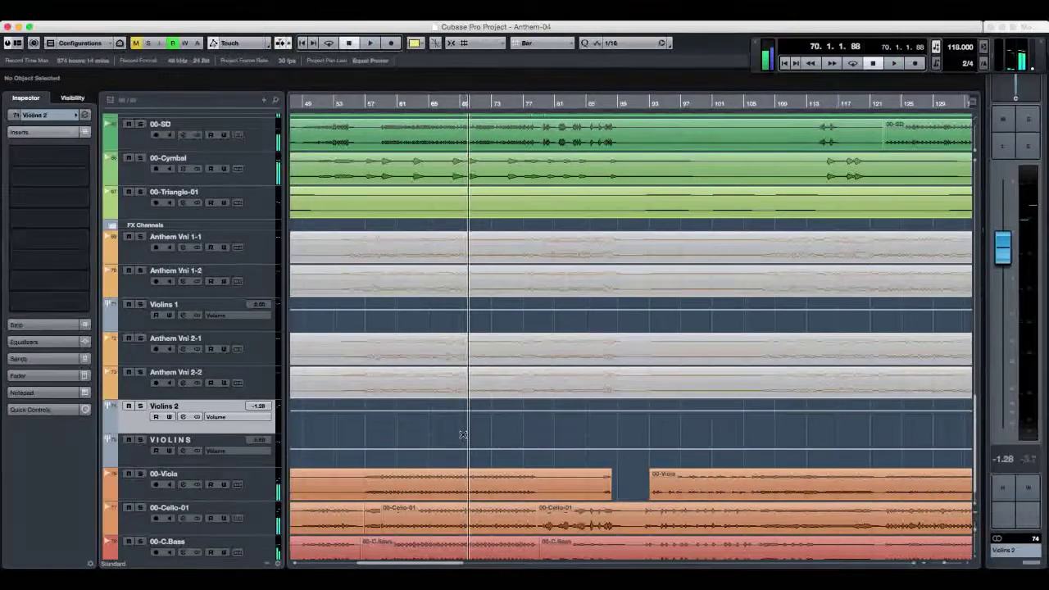
- Move the playback position back to bar 58 and unmute the four Anthem Vni violin events
drag(385, 104, 375, 104)
drag(401, 431, 426, 231)
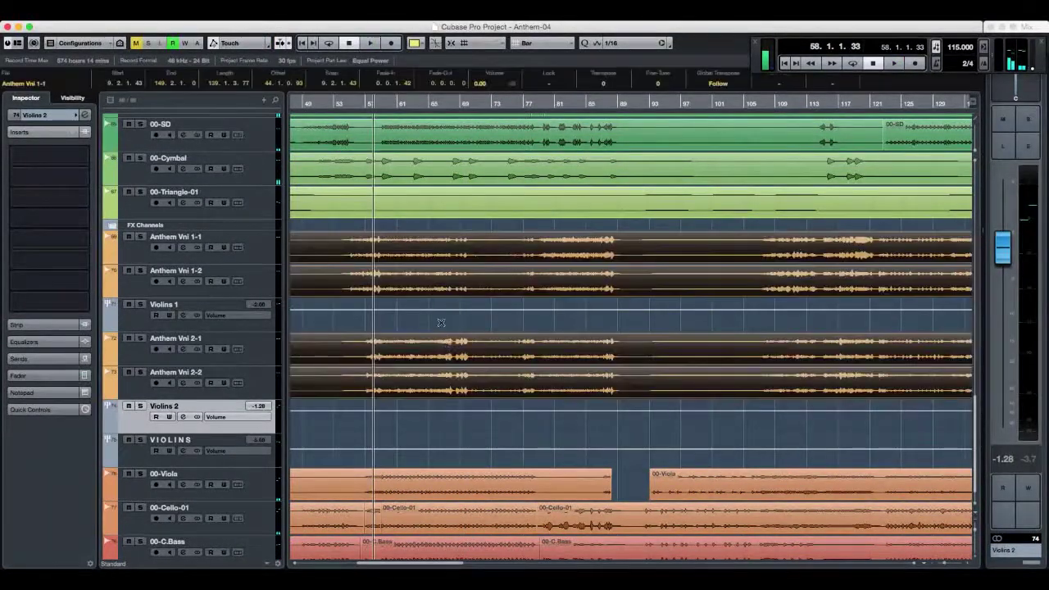
- Play from bar 58, muting the 00-Cello-01 and 00-C.Bass events between about bars 57 and 78 during playback
scroll(431, 421, down, 1)
key(space)
click(431, 422)
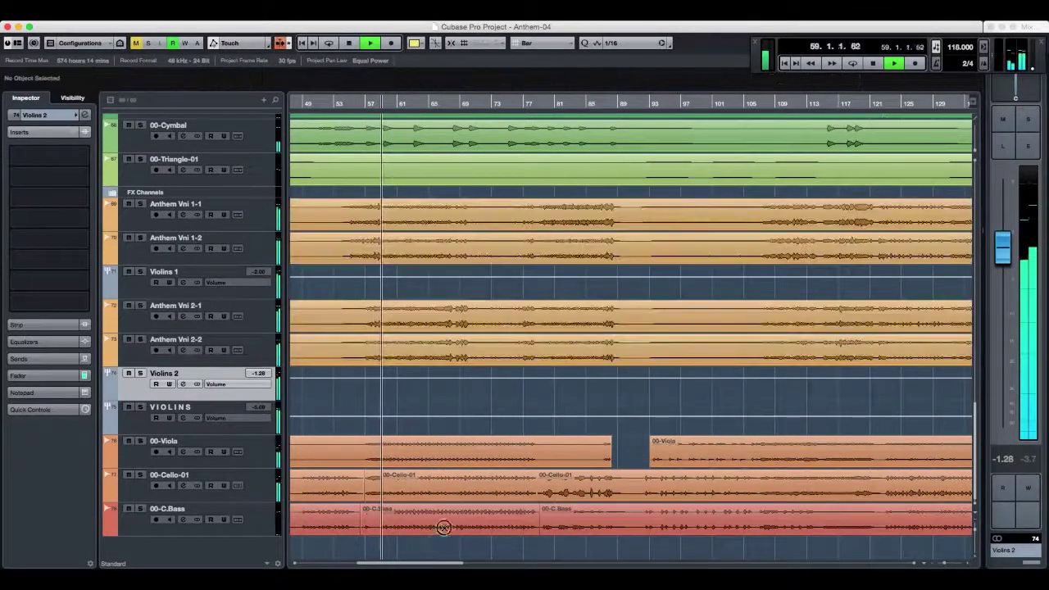
click(458, 489)
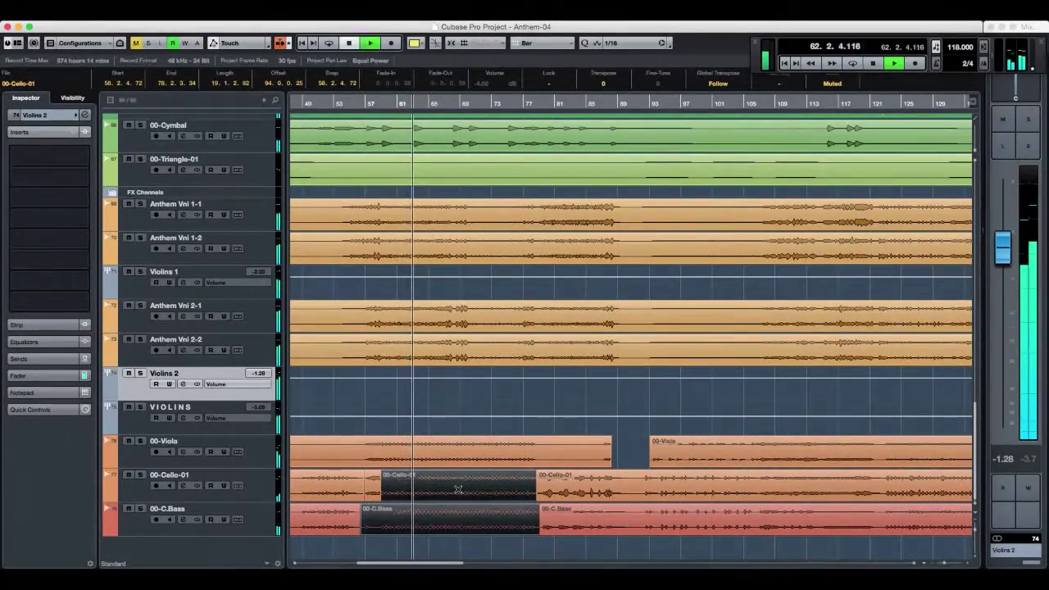
key(space)
key(x)
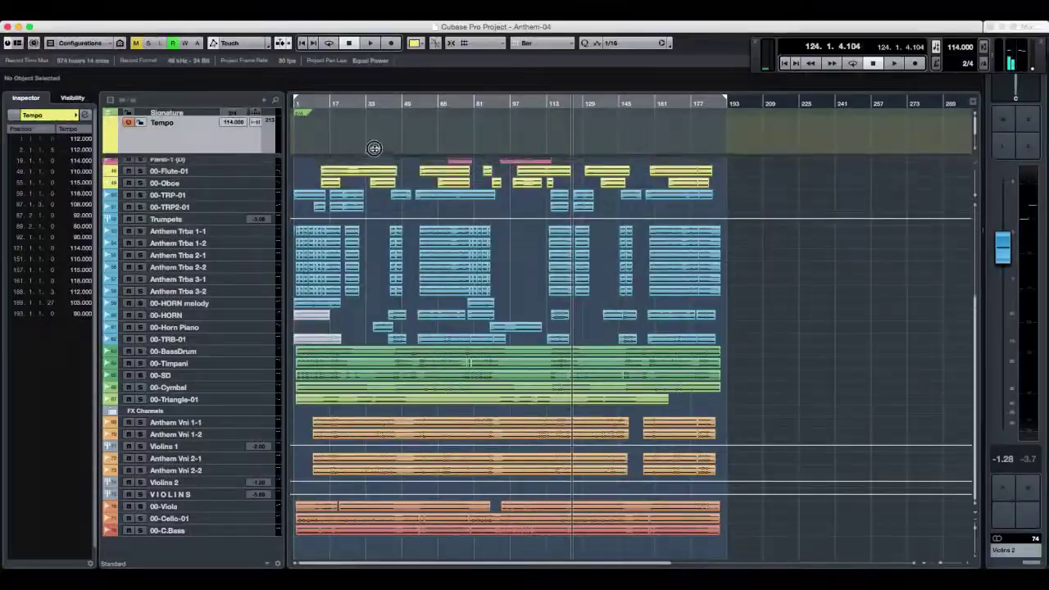
- Collapse the upper section of the divided track list to hide the Tempo track
drag(367, 149, 365, 104)
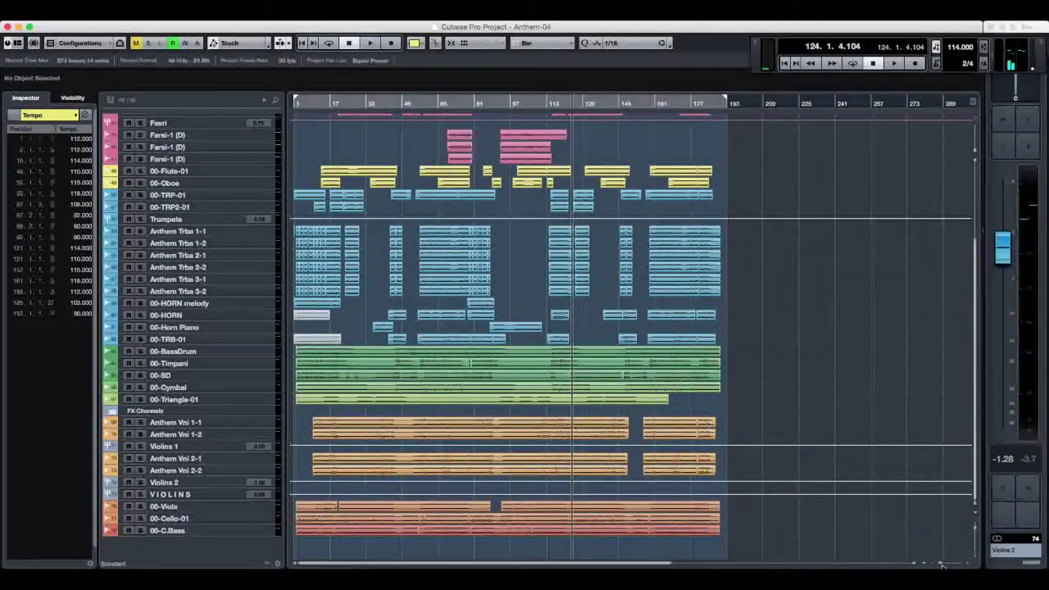